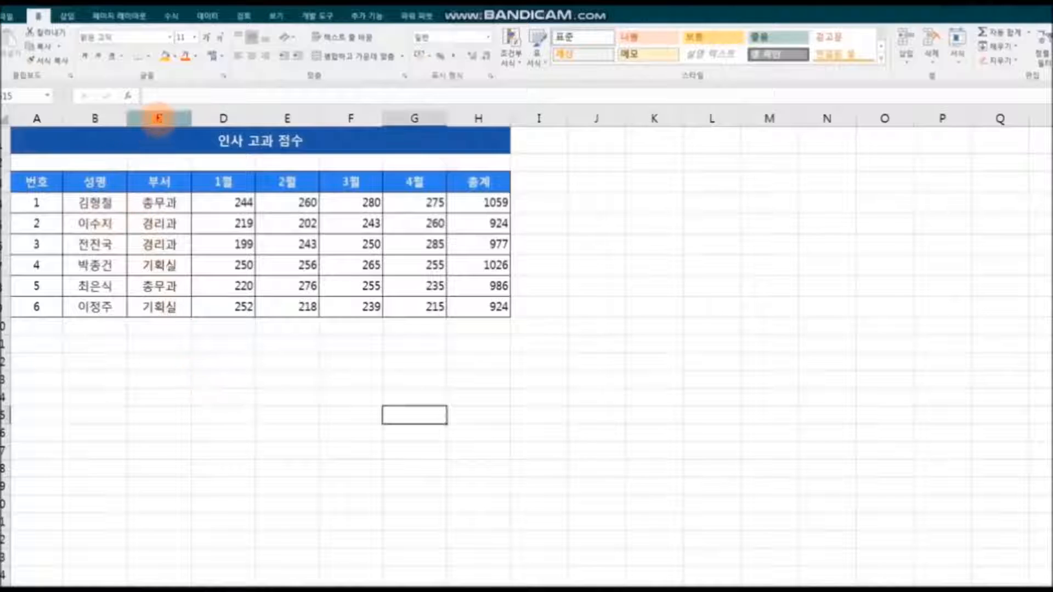
Insert a blank column in front of the 부서 column in the 인사 고과 점수 table
click(159, 118)
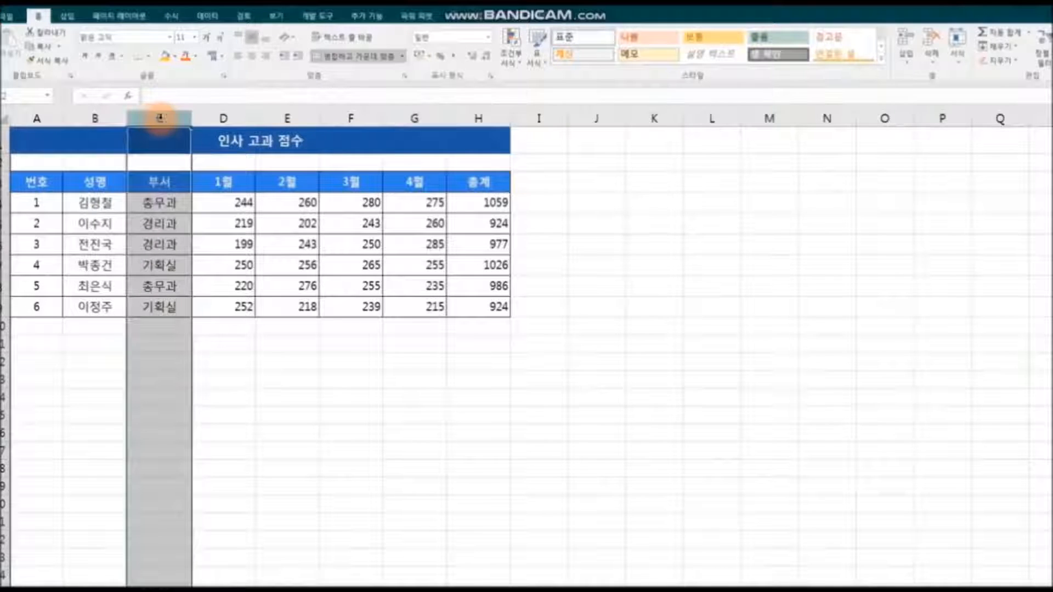
right_click(162, 118)
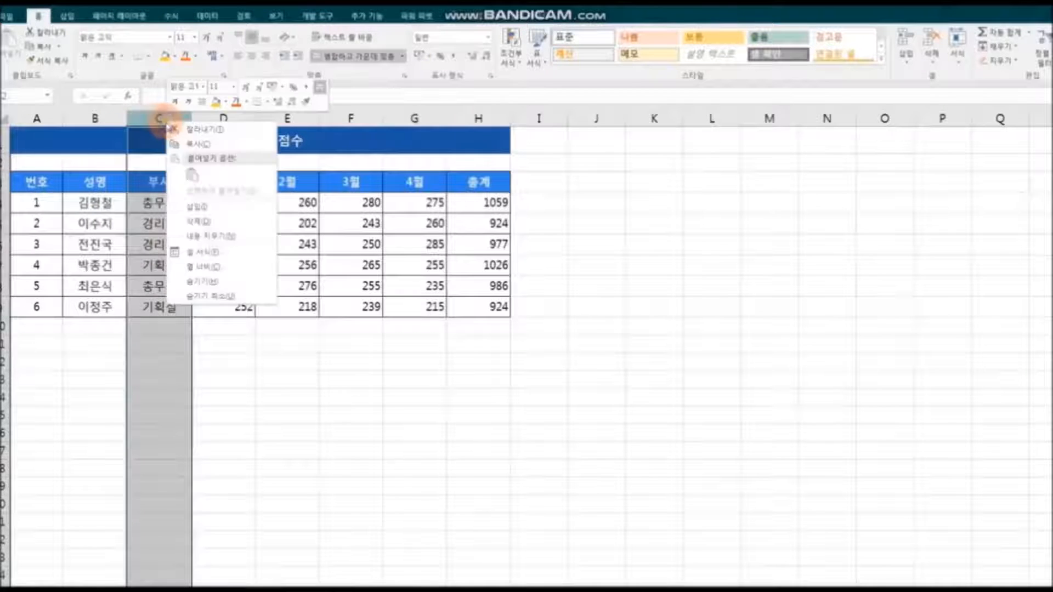
click(219, 204)
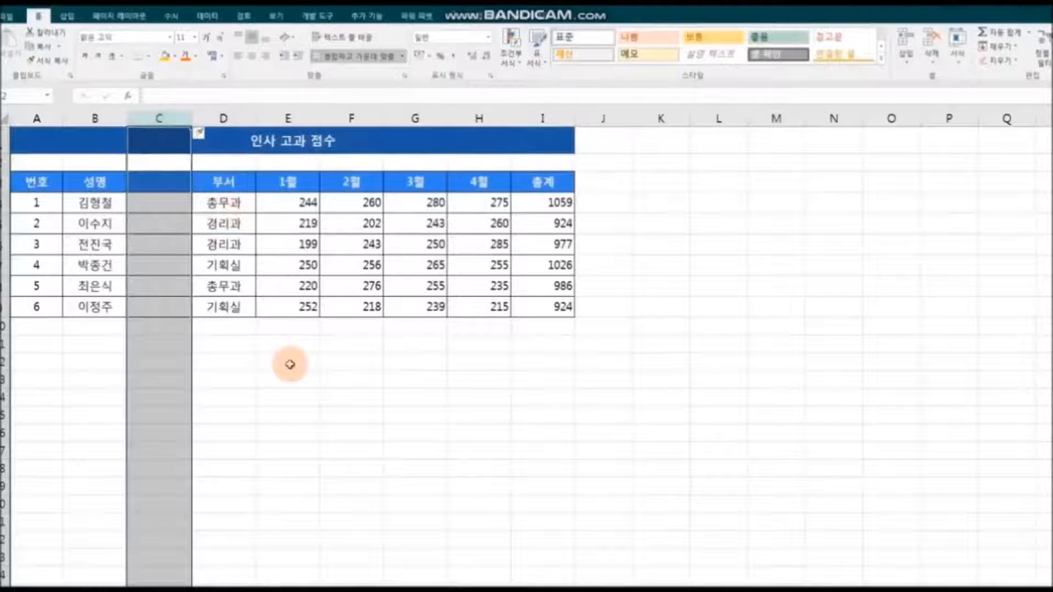
click(221, 398)
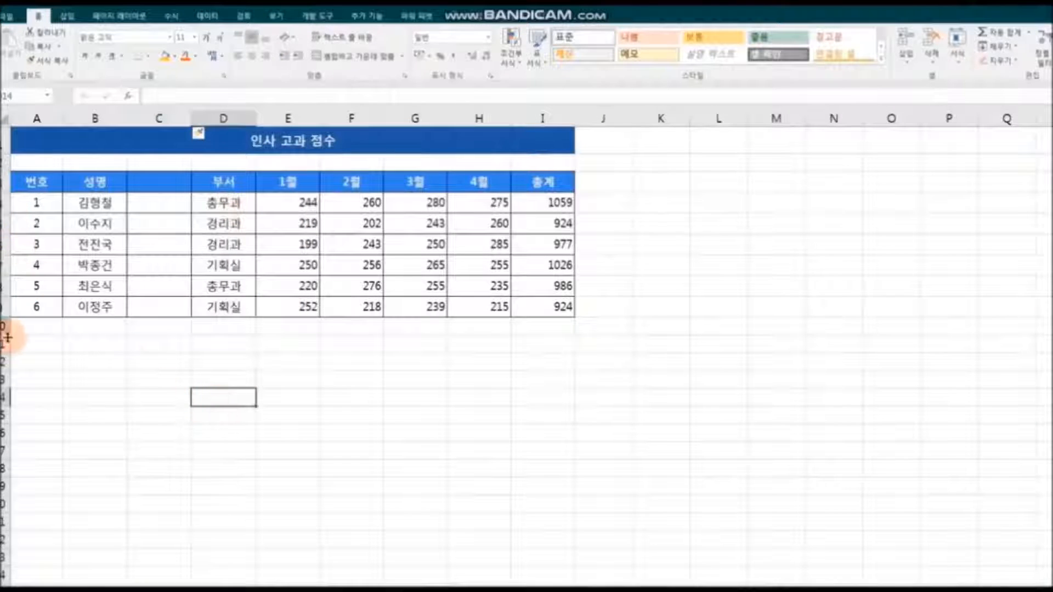
Make the six employee rows taller and slightly narrow the blank column C, headed 사진
drag(6, 202, 3, 345)
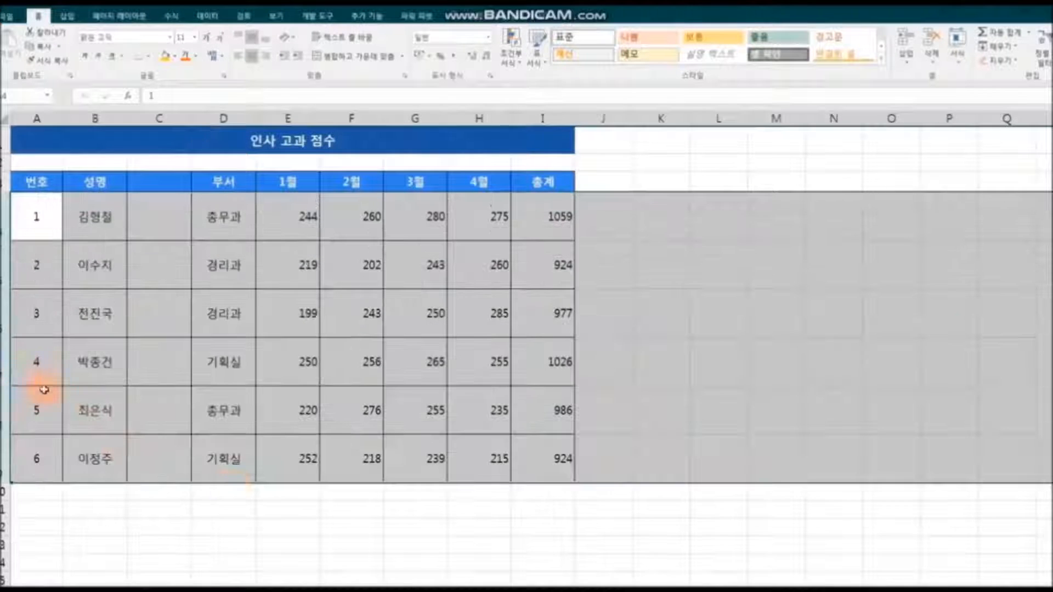
click(214, 524)
drag(192, 119, 181, 119)
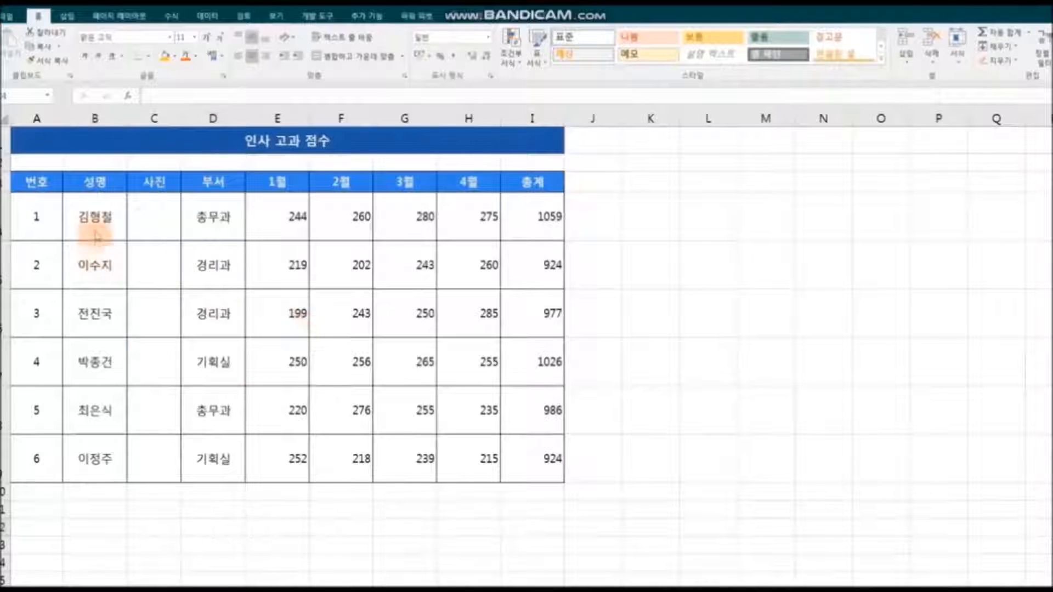
Insert the picture 1 (1).jpg from the image folder into the worksheet
click(147, 221)
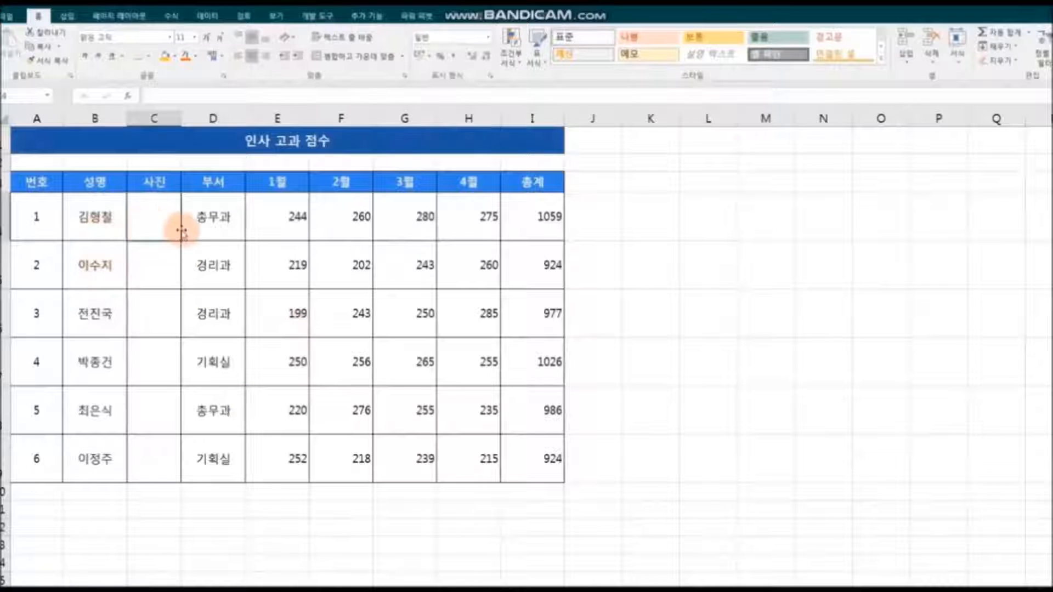
click(68, 19)
click(102, 44)
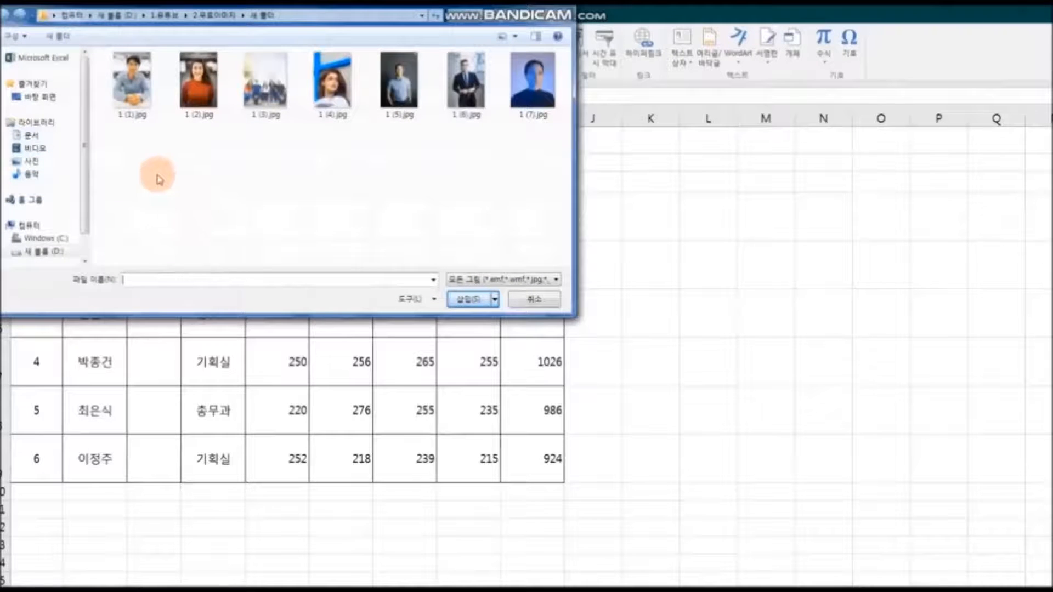
click(133, 99)
double_click(135, 103)
Scale down the inserted portrait of the man and place it on the empty cells beside the table
drag(324, 284, 523, 240)
drag(323, 152, 670, 226)
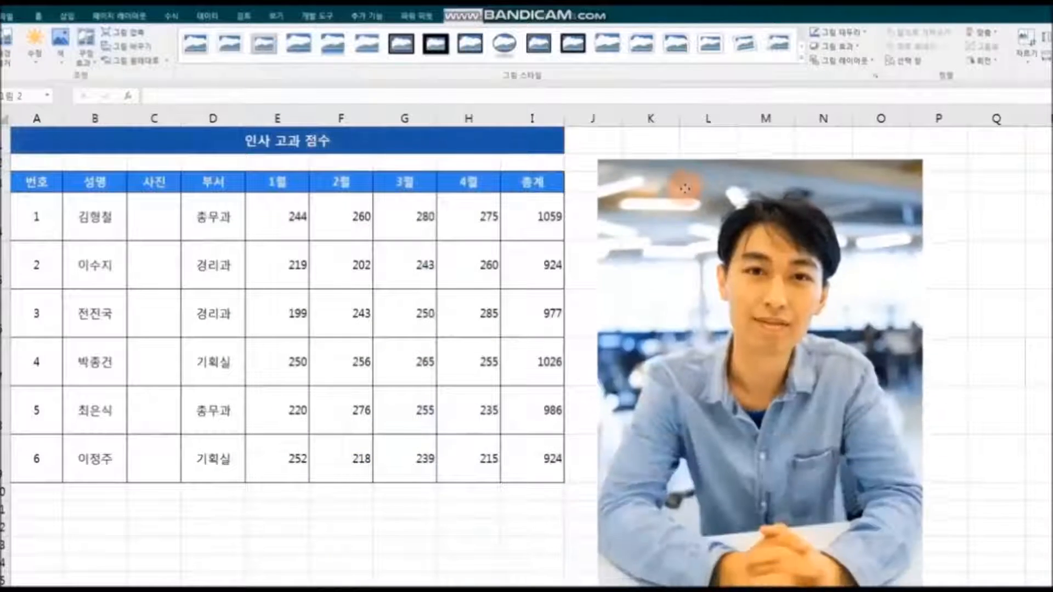
drag(595, 157, 706, 324)
drag(782, 445, 734, 366)
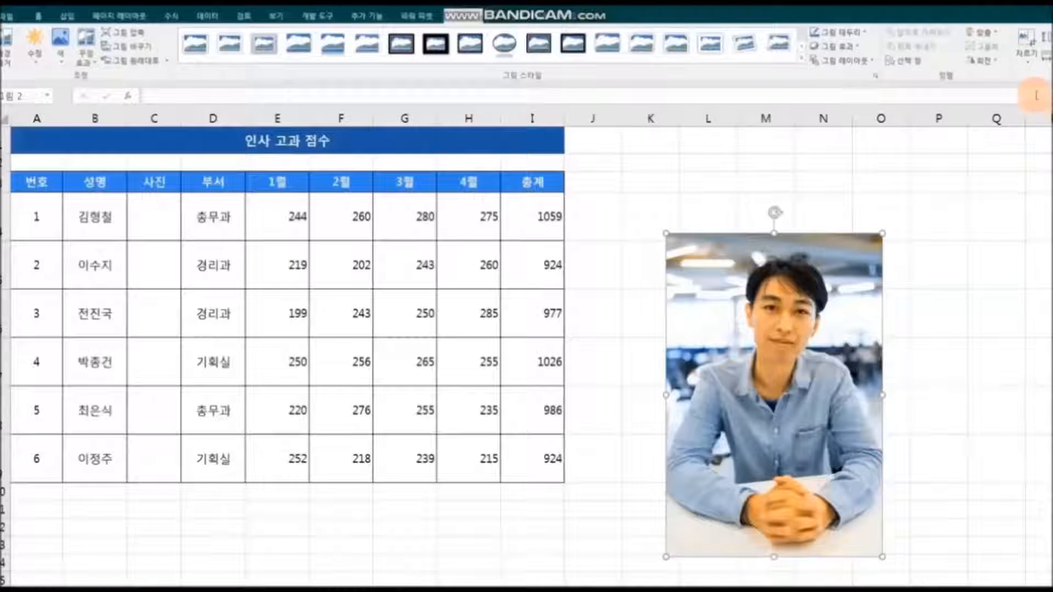
Crop the man's portrait at the lower edge and both sides so only his head and shoulders remain
click(1031, 67)
click(1031, 75)
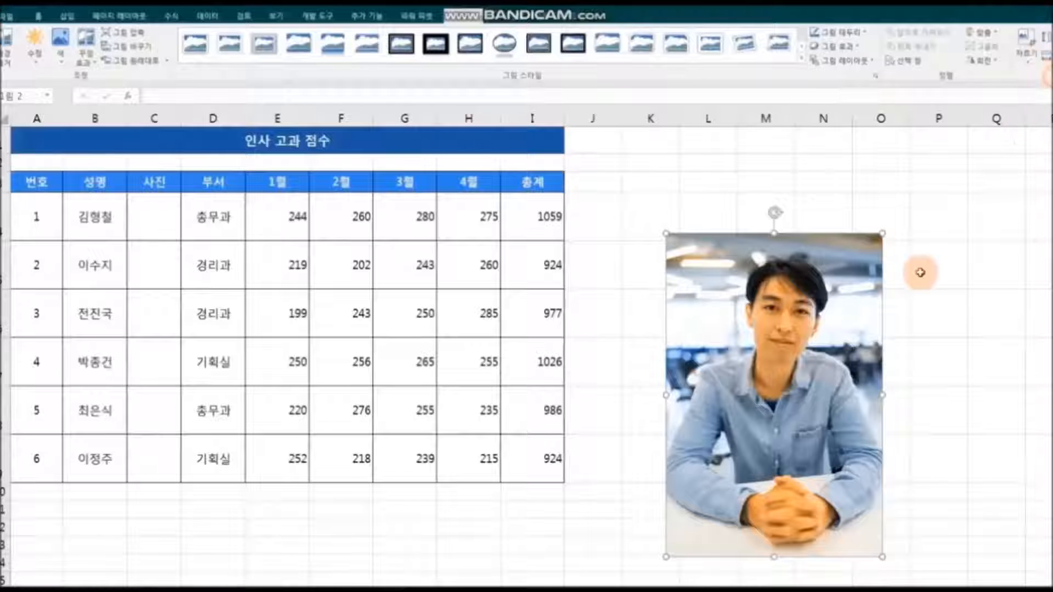
mouse_move(774, 558)
mouse_down()
mouse_move(774, 459)
mouse_move(774, 559)
mouse_up()
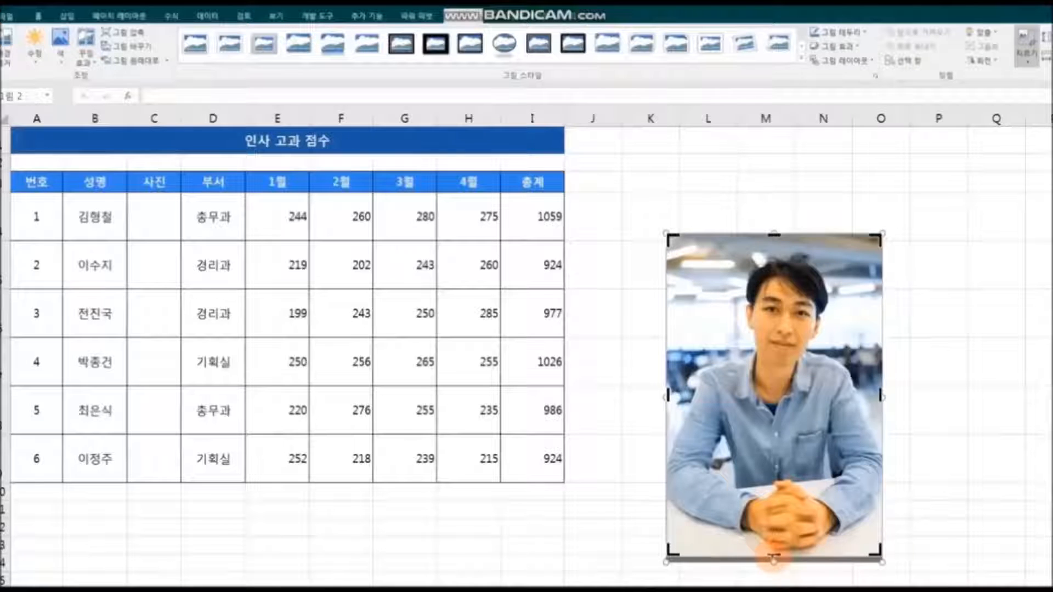
drag(774, 555, 773, 416)
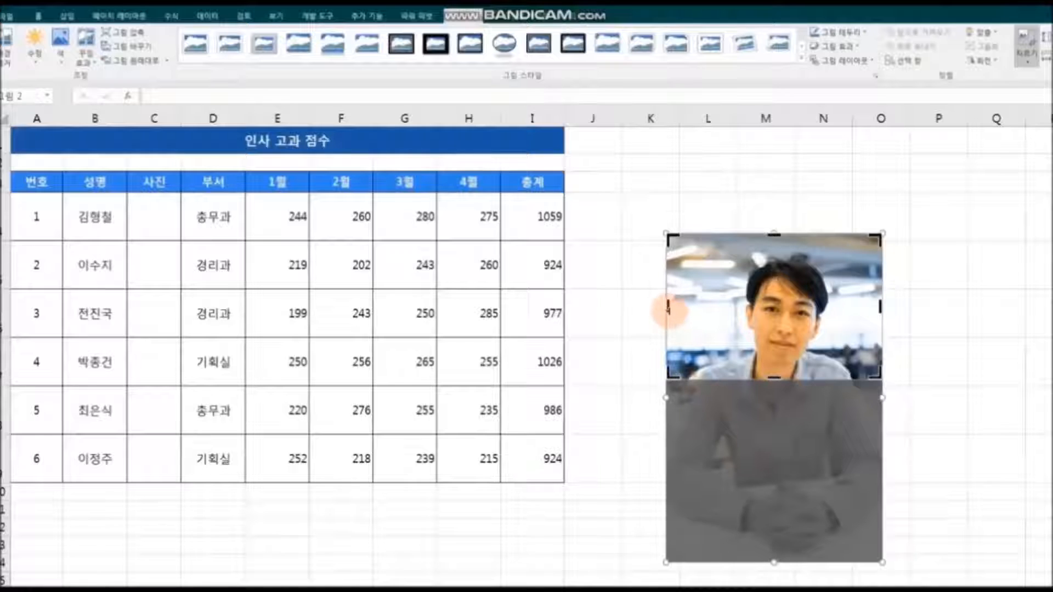
drag(668, 309, 724, 309)
drag(881, 308, 838, 321)
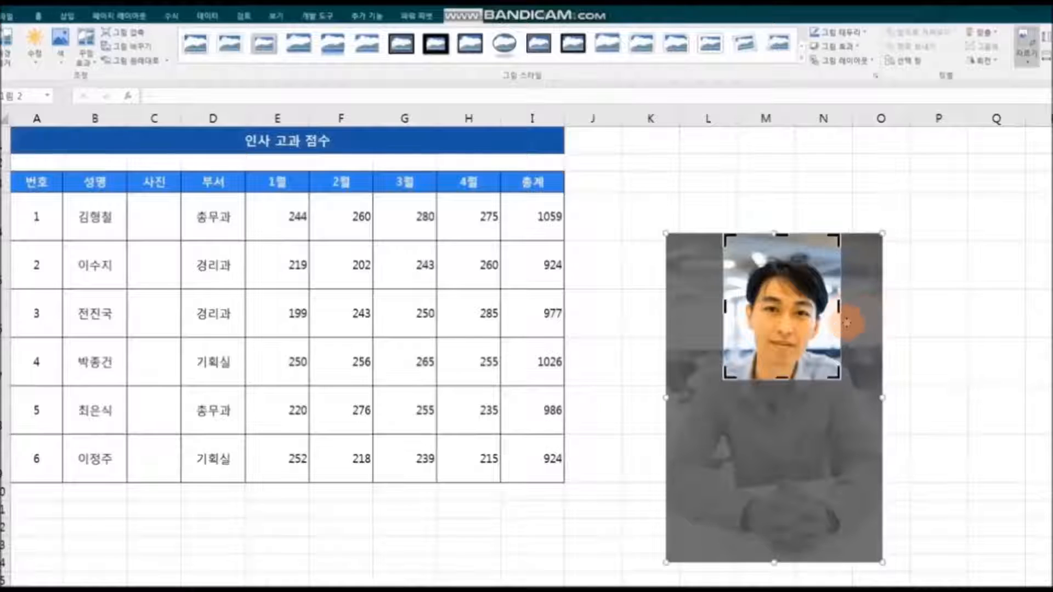
click(1025, 57)
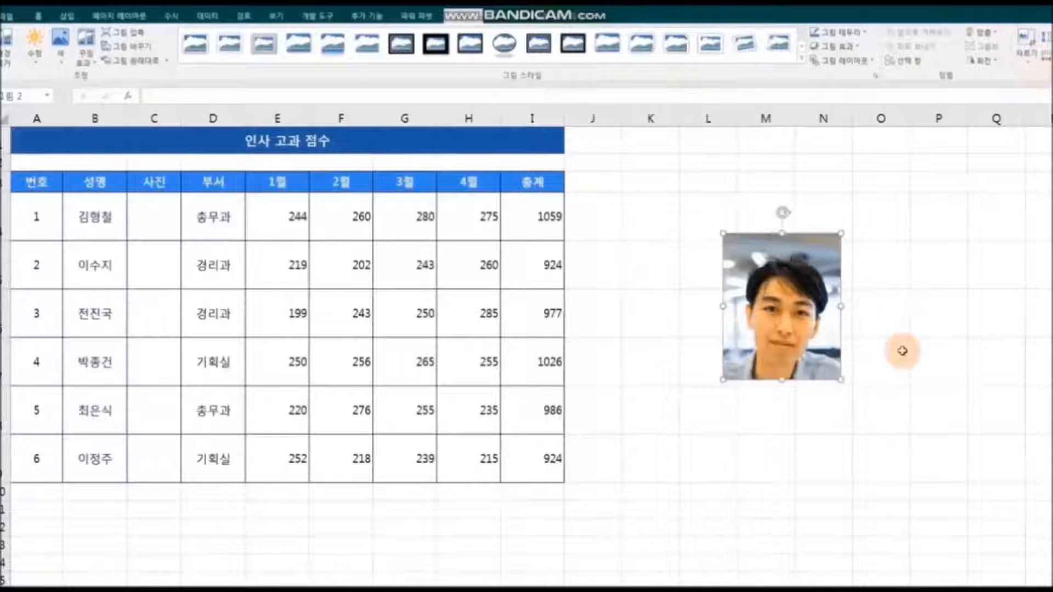
Move the cropped portrait into the 사진 cell of employee row 1 and resize it to fill the cell
drag(793, 331, 187, 280)
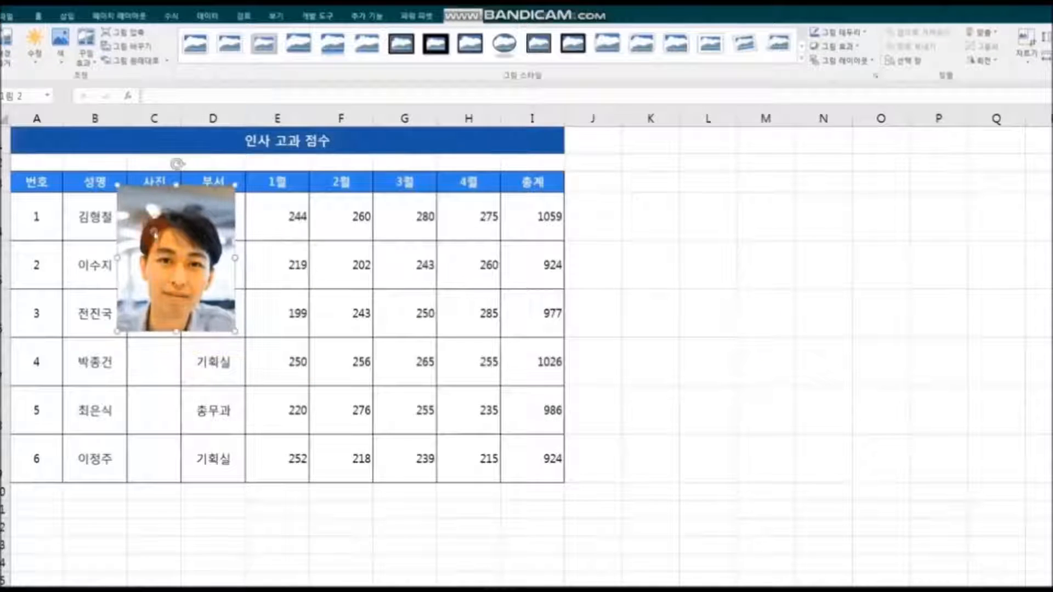
drag(119, 186, 180, 262)
drag(218, 302, 215, 277)
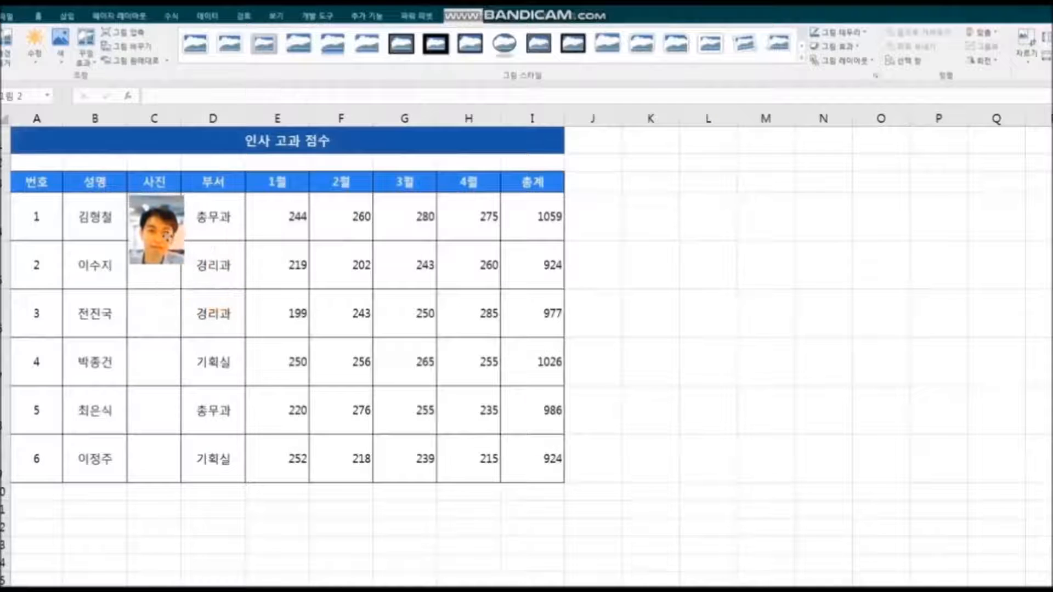
mouse_move(155, 252)
mouse_down()
mouse_move(164, 256)
mouse_move(148, 259)
mouse_up()
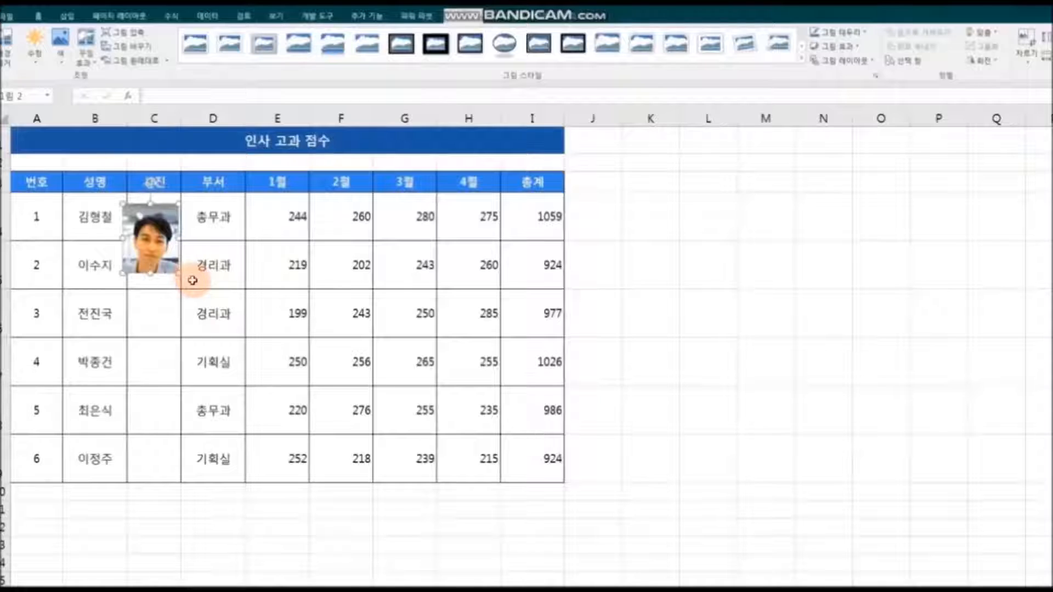
drag(147, 248, 181, 217)
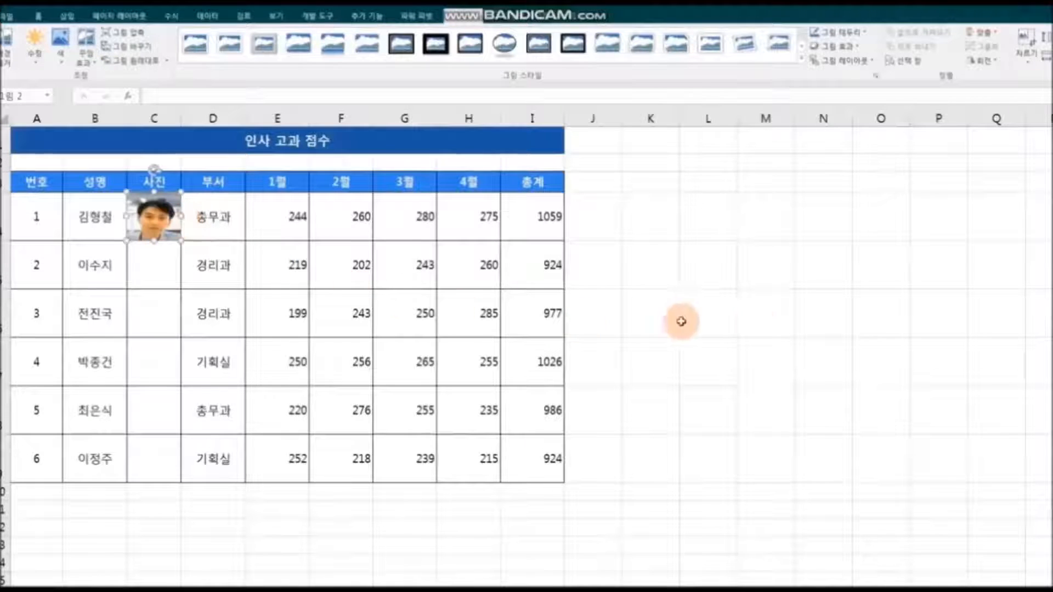
click(759, 320)
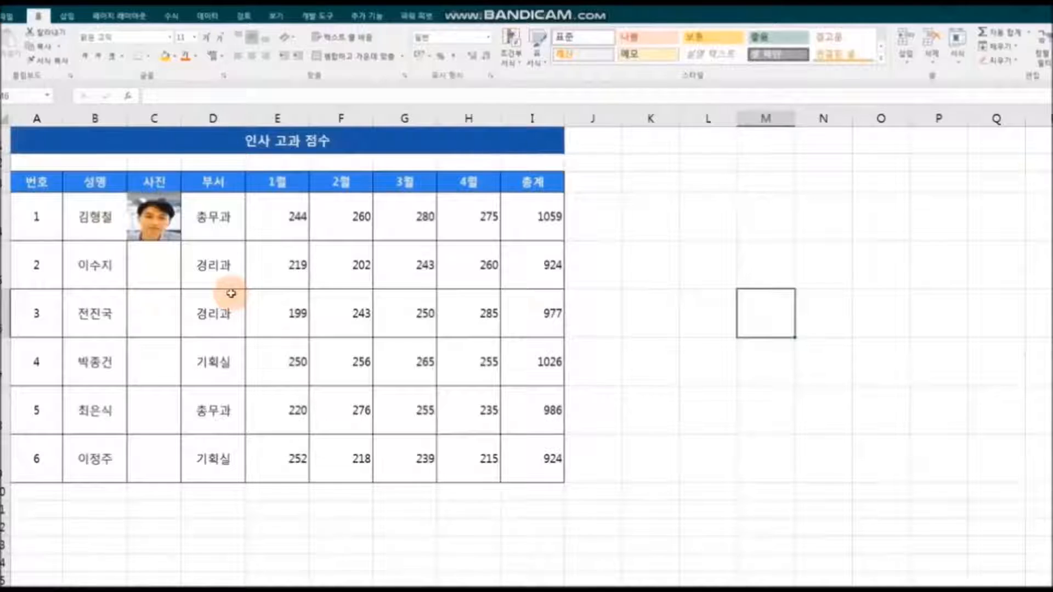
Insert the picture 1 (2).jpg from the image folder into the worksheet
click(67, 15)
click(104, 53)
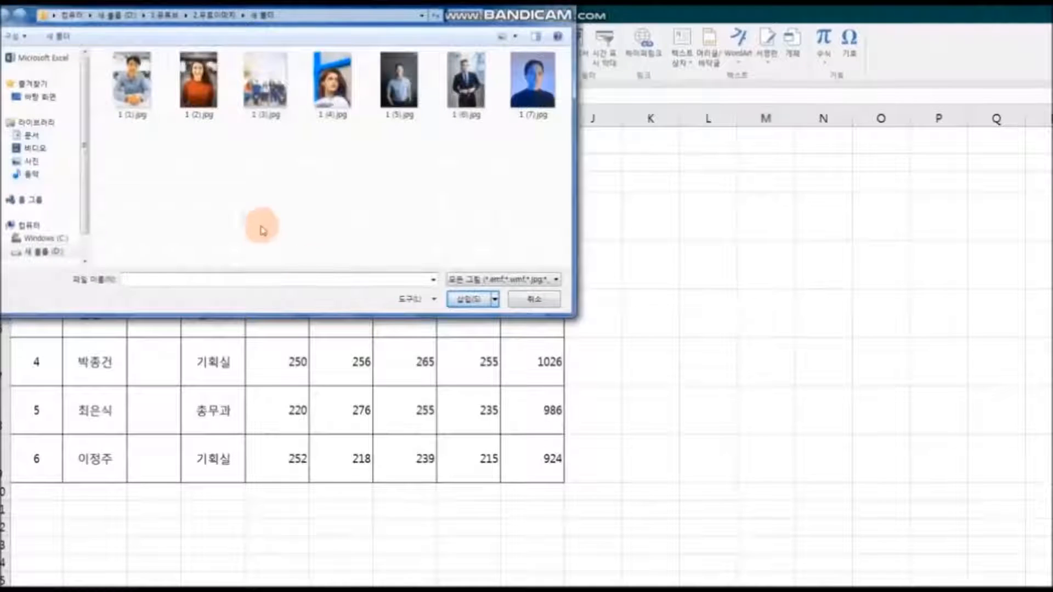
double_click(193, 95)
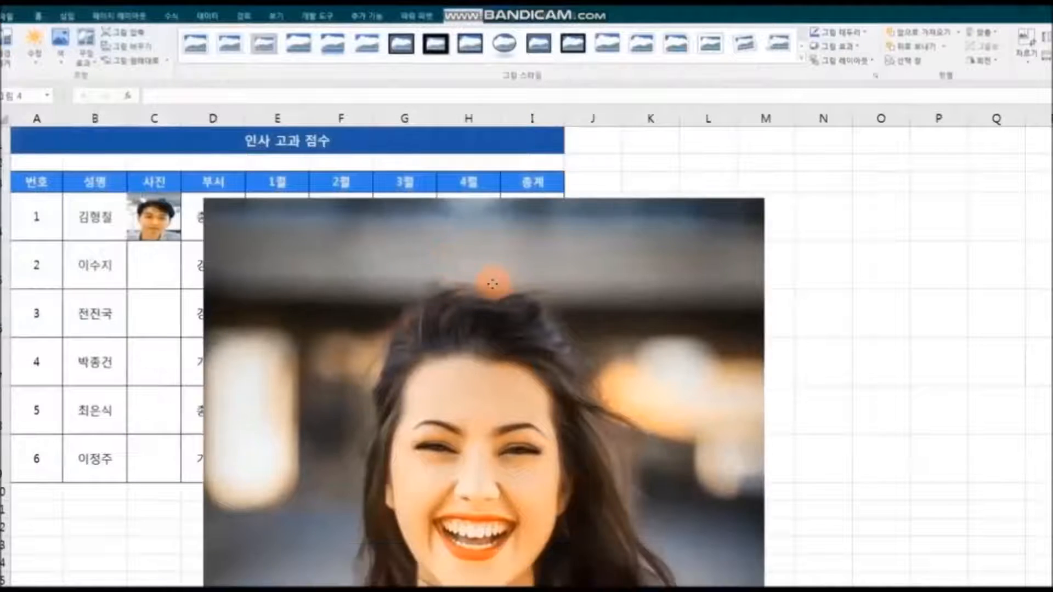
Scale down the portrait of the woman and place it on the empty cells beside the table
drag(492, 284, 614, 229)
drag(325, 145, 682, 185)
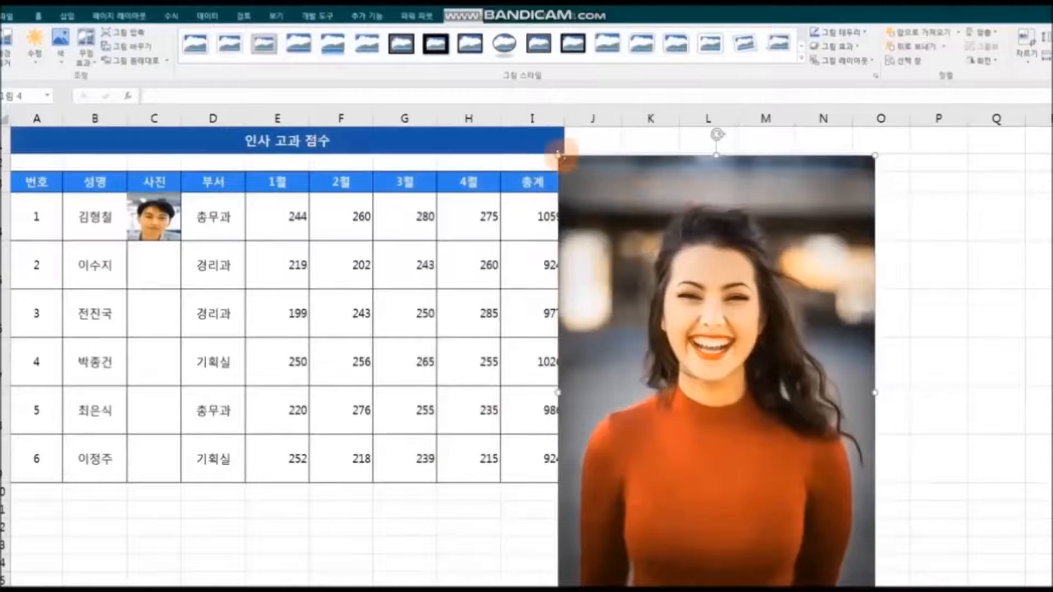
drag(558, 155, 639, 274)
drag(730, 425, 709, 325)
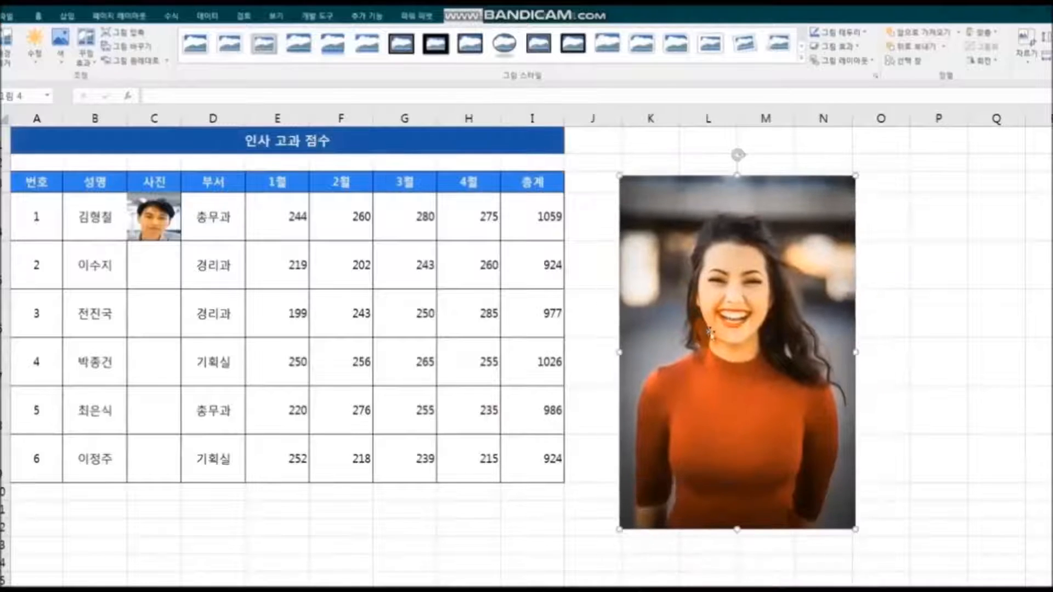
Crop the woman's portrait on all four sides so only her head and shoulders remain
click(1032, 60)
click(1044, 83)
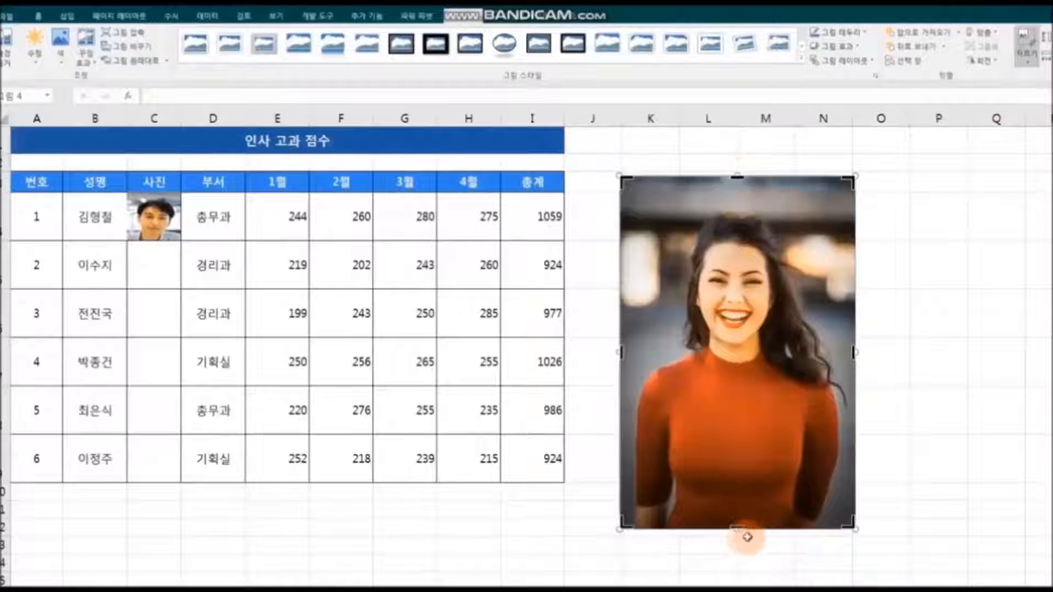
drag(737, 528, 736, 373)
drag(739, 177, 737, 198)
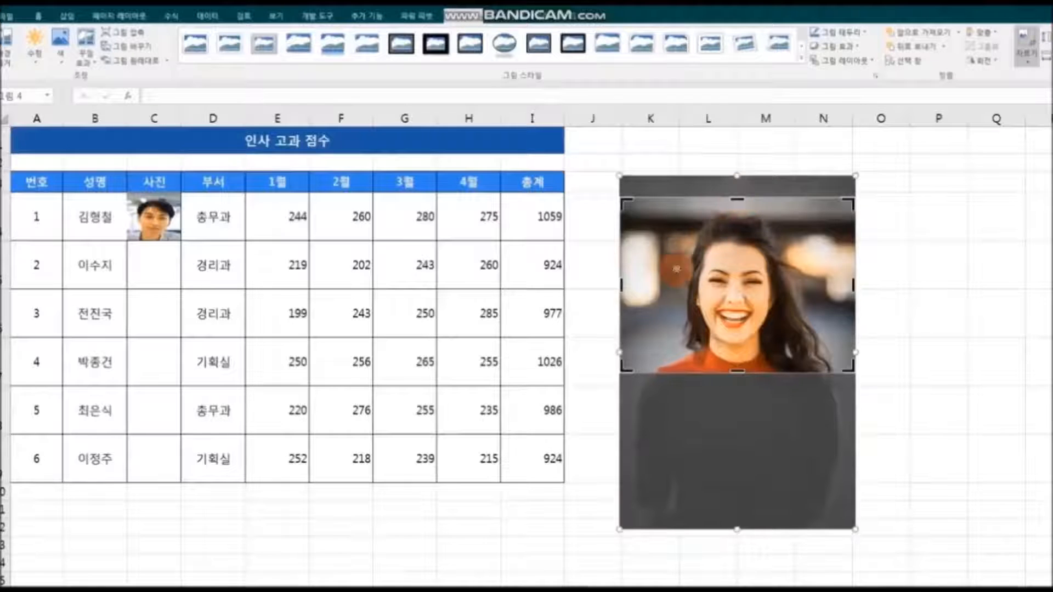
drag(621, 285, 659, 284)
drag(850, 285, 817, 285)
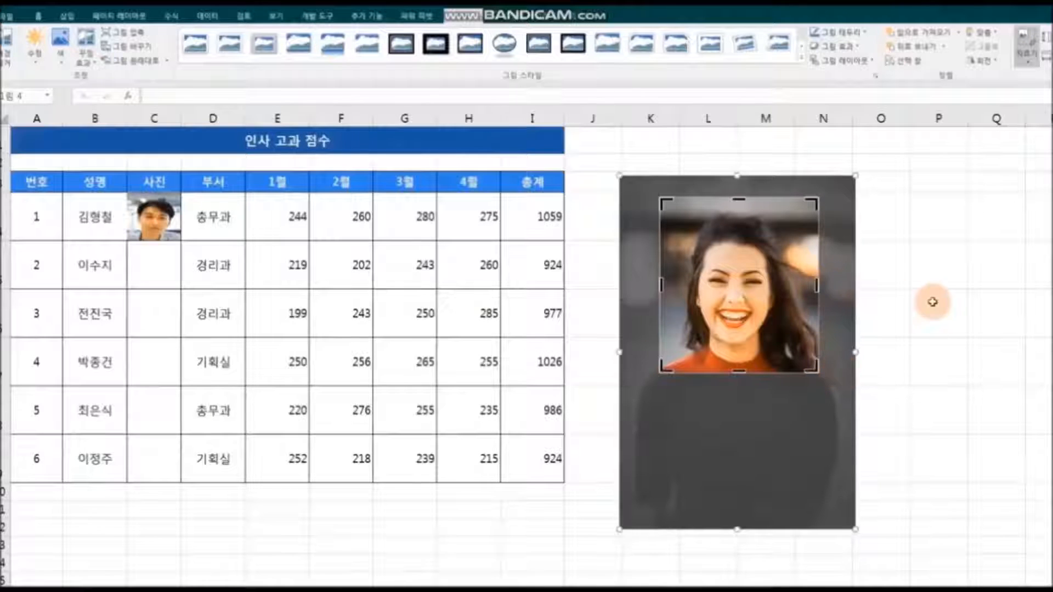
click(1028, 60)
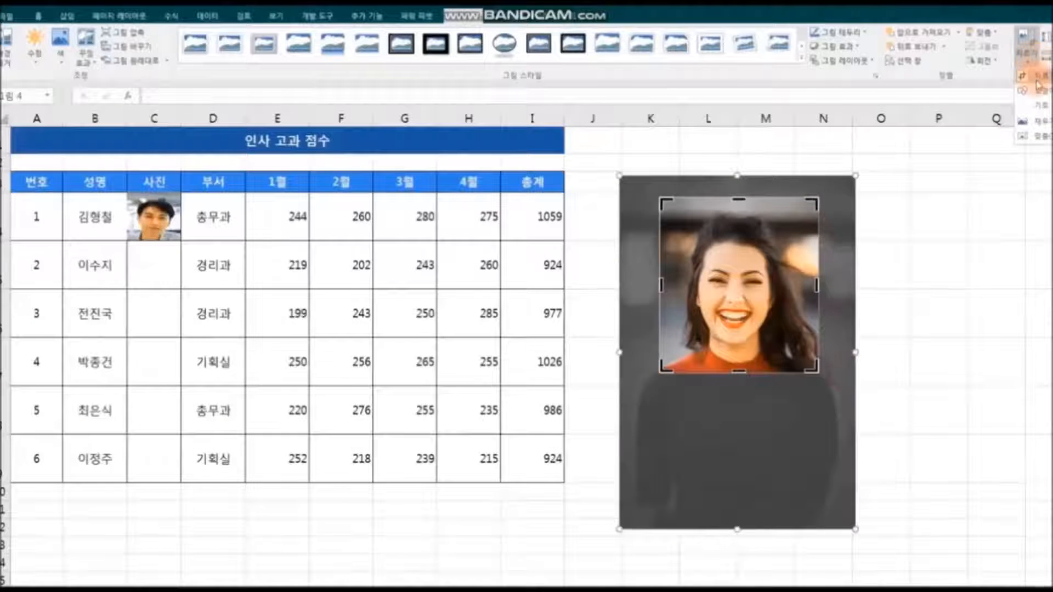
click(1037, 80)
Move the cropped portrait of the woman into the 사진 cell of employee row 2 and resize it to fill the cell
drag(752, 311, 146, 357)
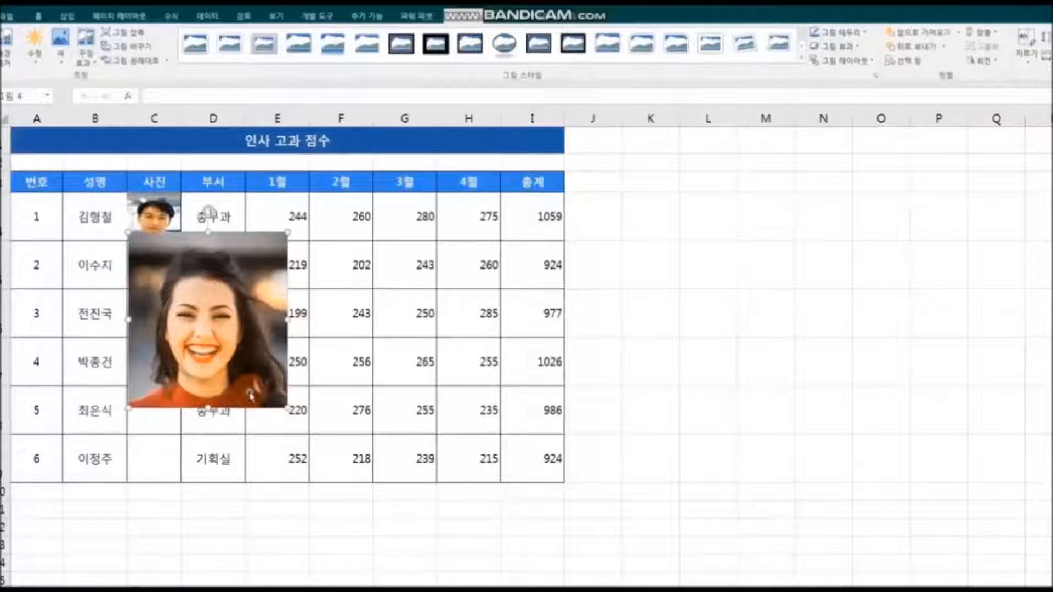
drag(127, 230, 214, 327)
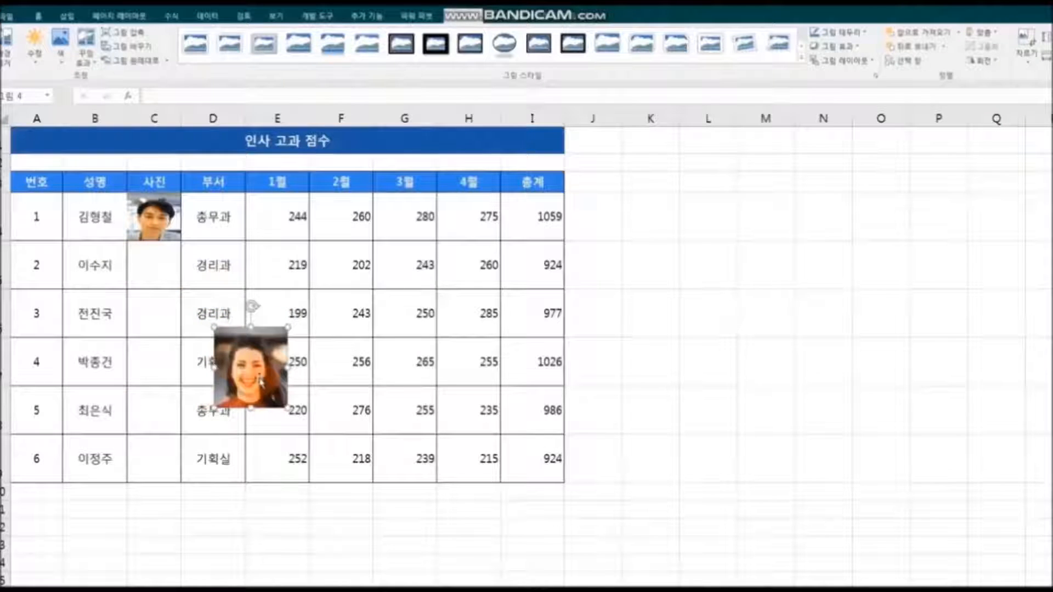
drag(261, 382, 181, 265)
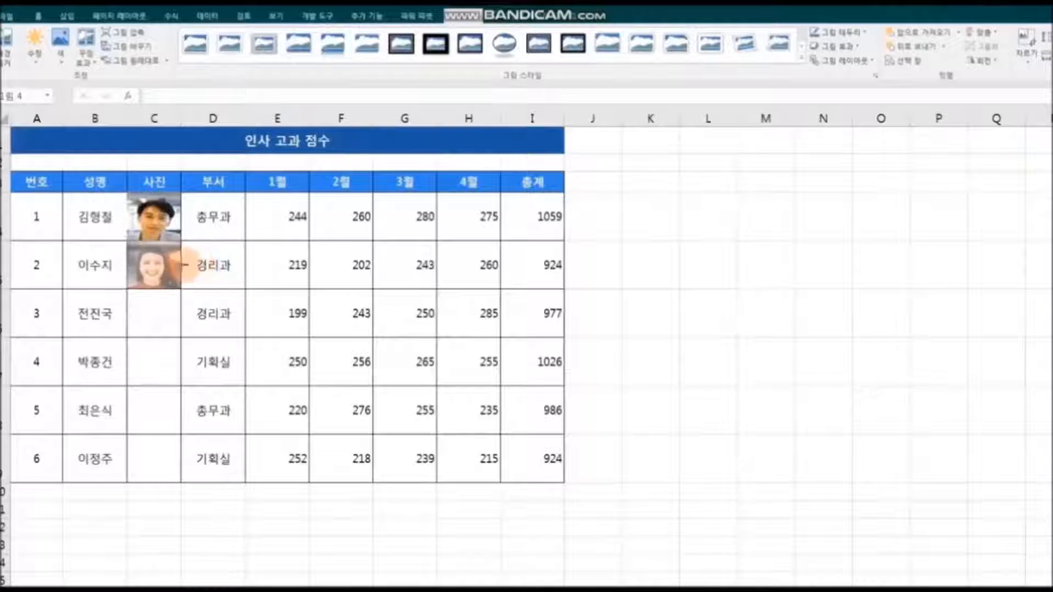
click(799, 406)
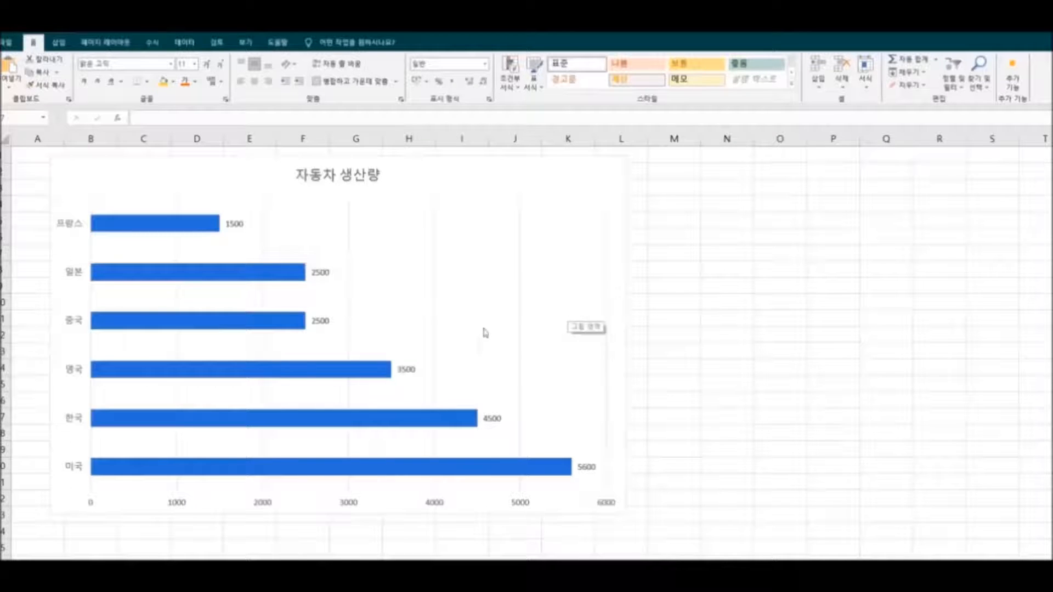
Format the bars of the 자동차 생산량 chart with a picture or texture fill (그림 또는 질감 채우기)
click(209, 228)
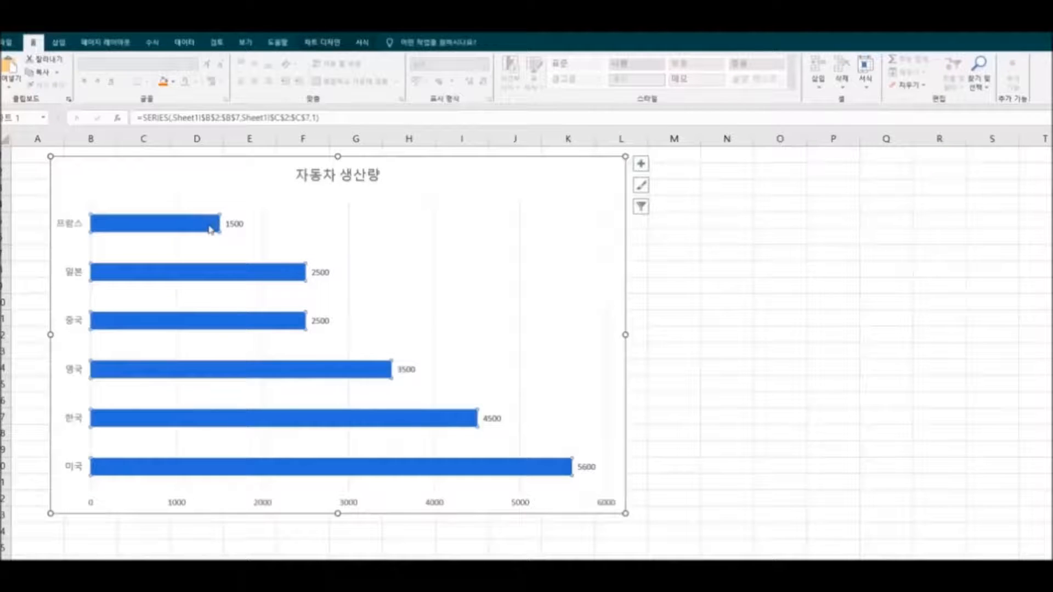
right_click(210, 229)
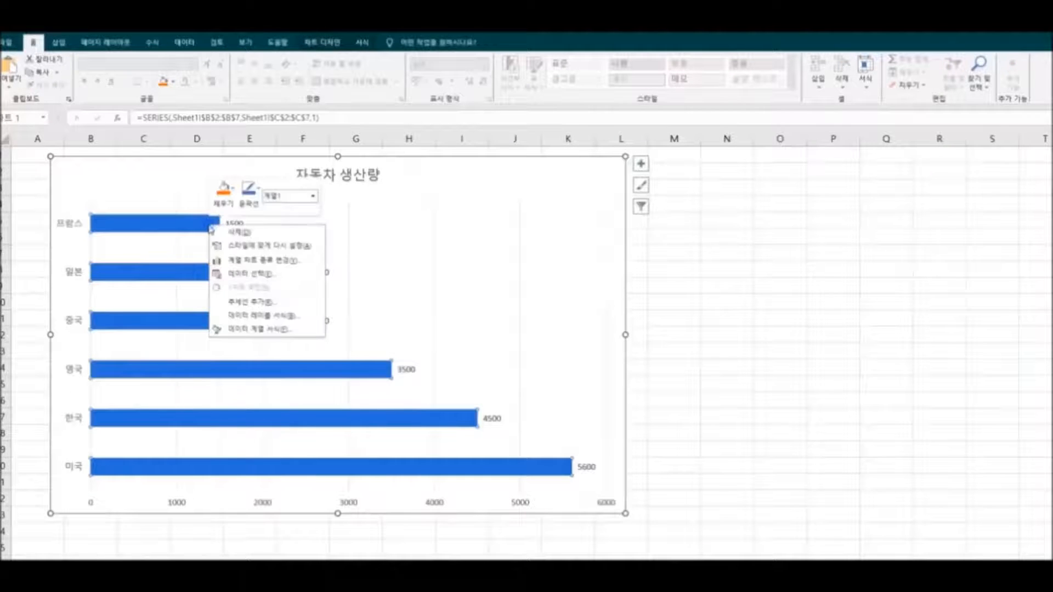
click(295, 330)
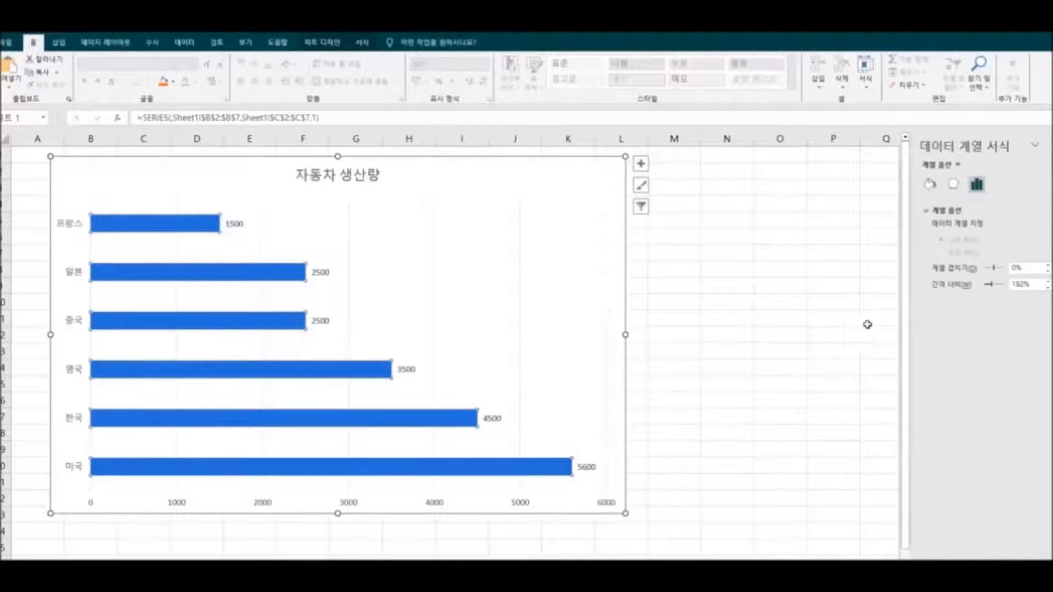
drag(909, 329, 721, 331)
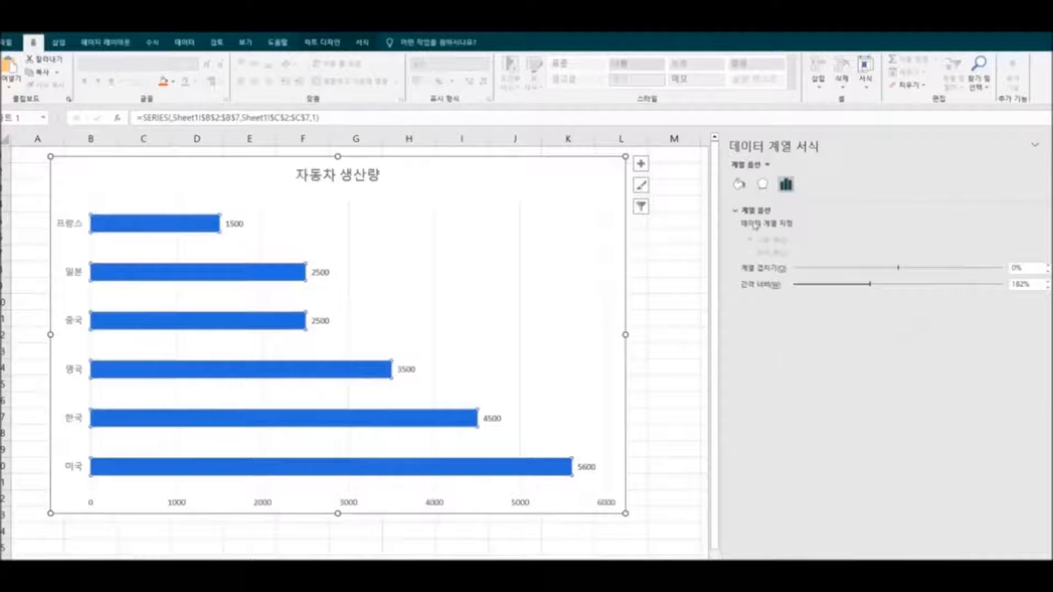
click(740, 185)
click(768, 210)
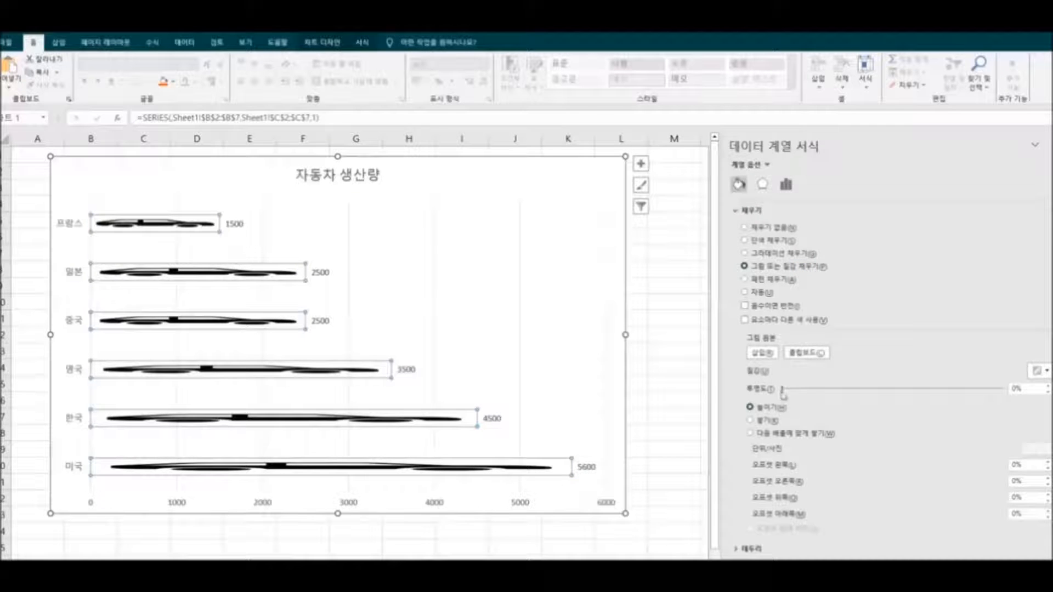
Fill the chart bars with the picture file 차2 and set it to stack (쌓기) along each bar
click(762, 352)
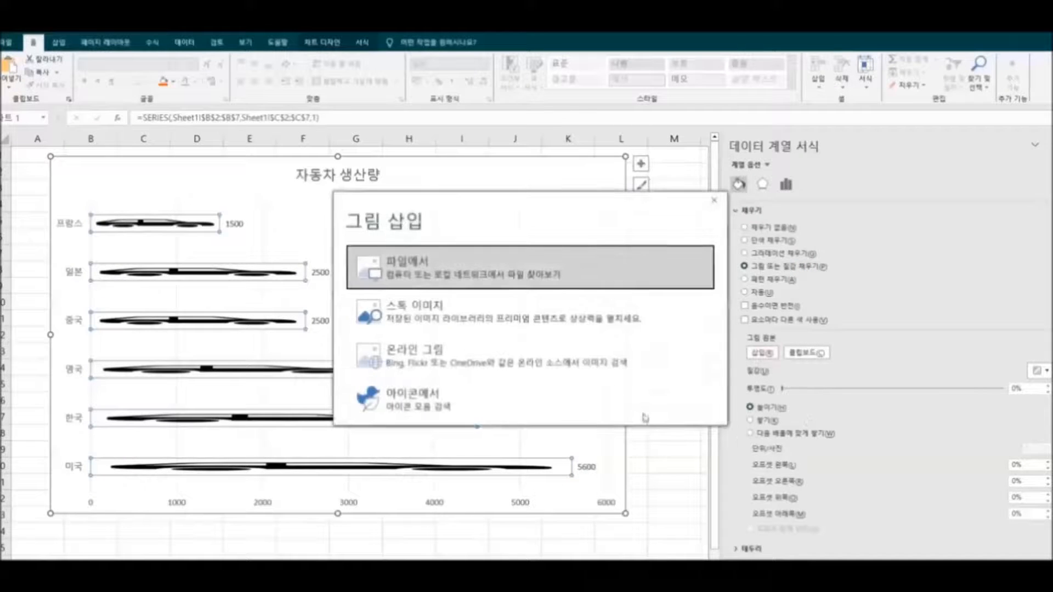
click(502, 274)
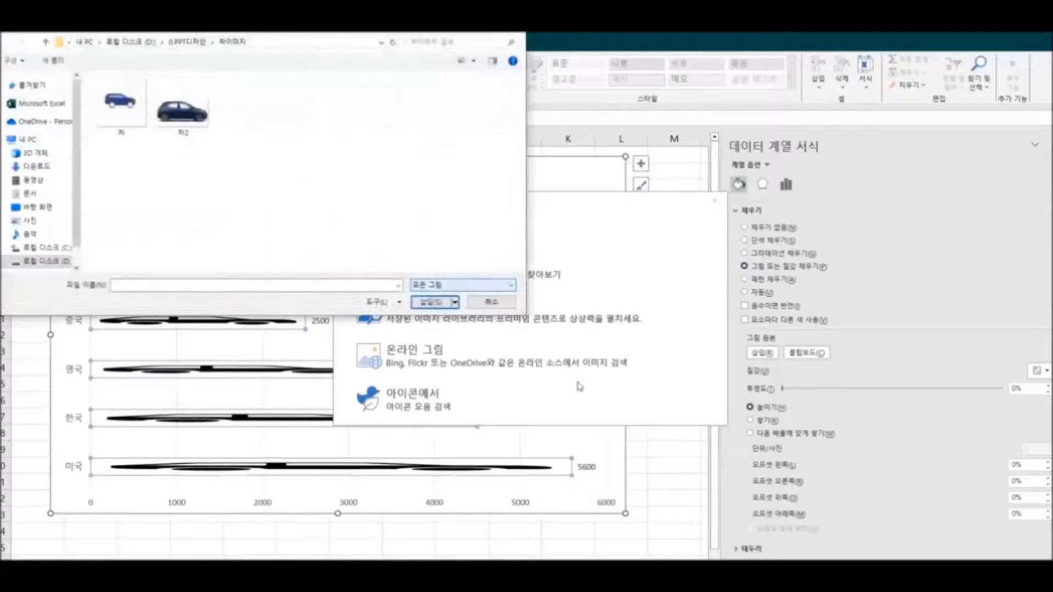
double_click(183, 110)
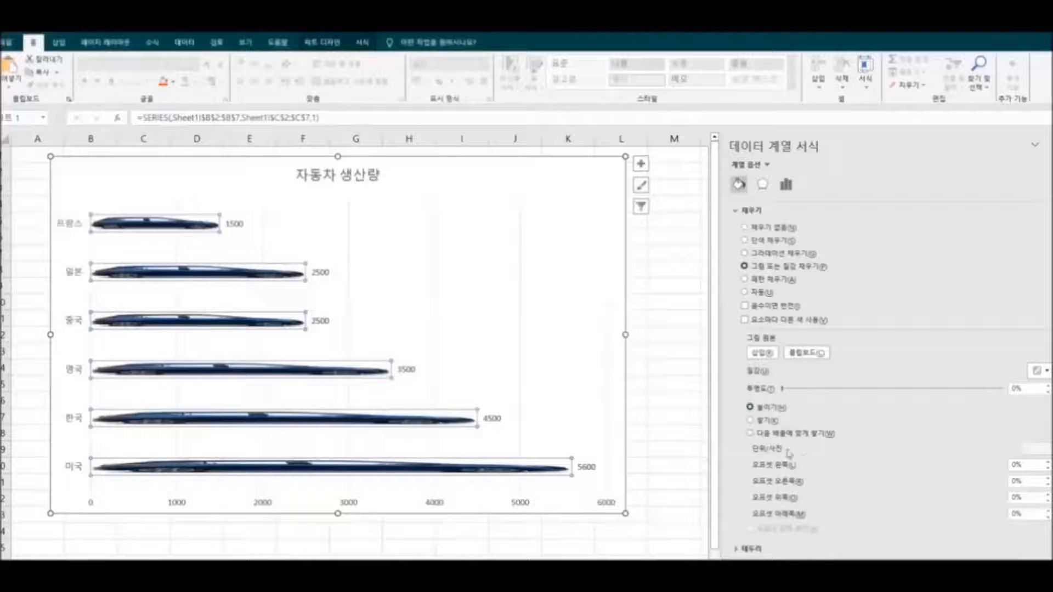
click(751, 420)
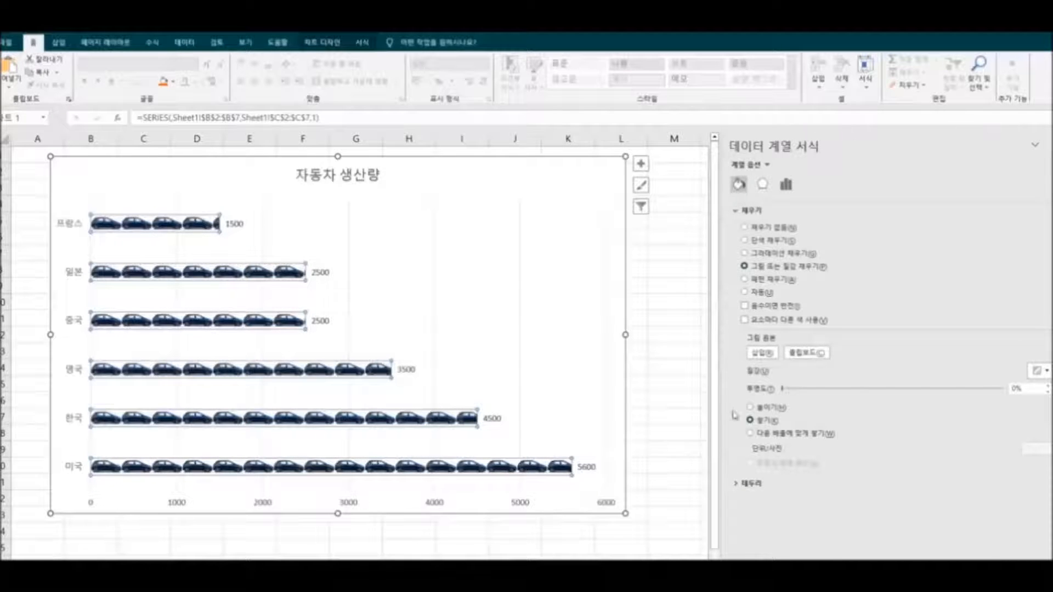
click(1045, 146)
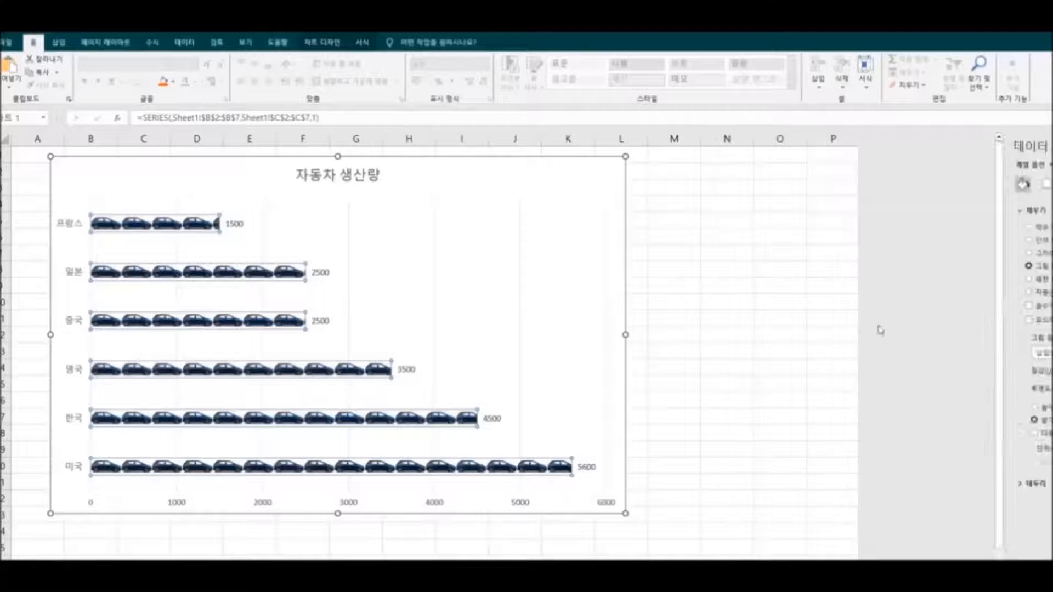
click(731, 414)
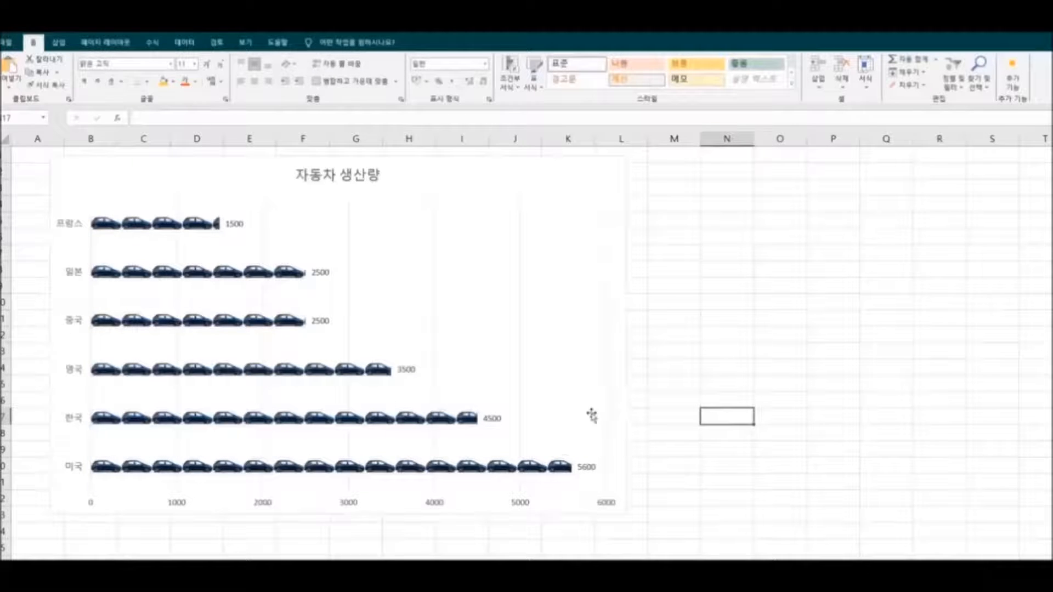
Replace the picture fill of the chart bars with the first car icon from the 차량 icon category
click(214, 228)
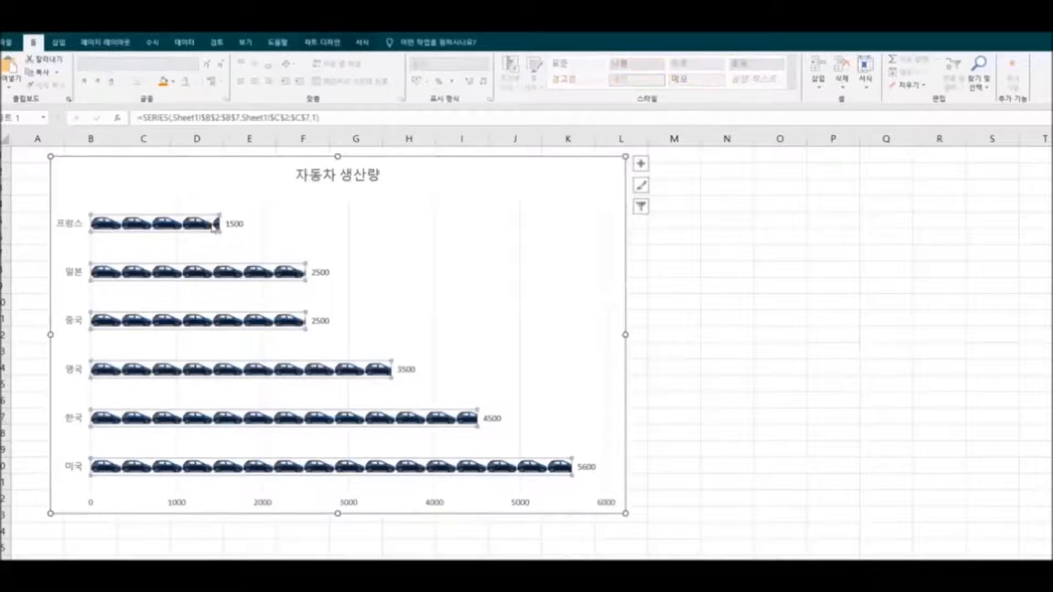
right_click(214, 228)
click(265, 328)
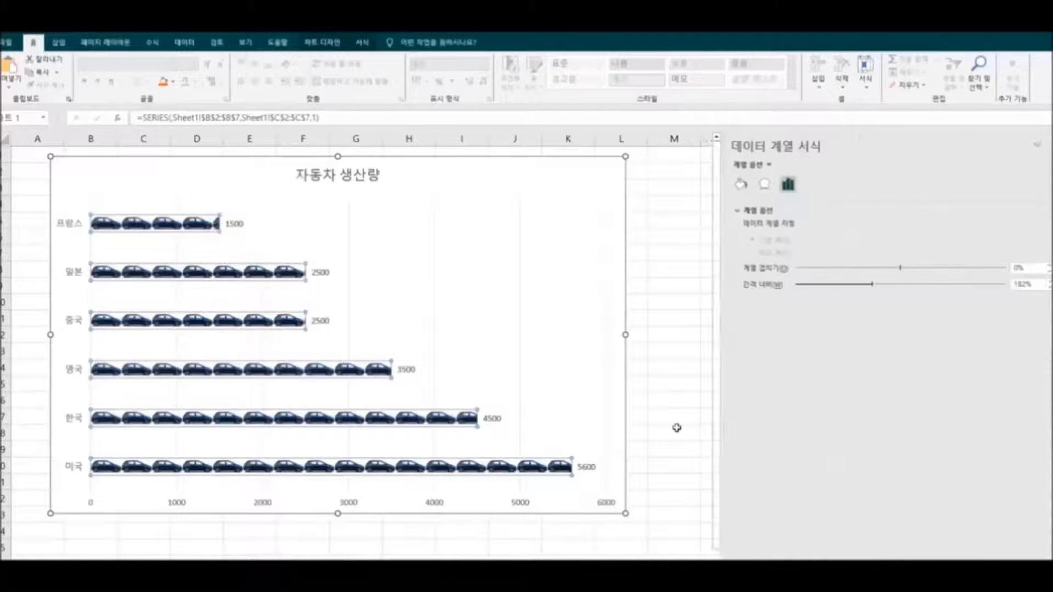
click(739, 185)
click(777, 354)
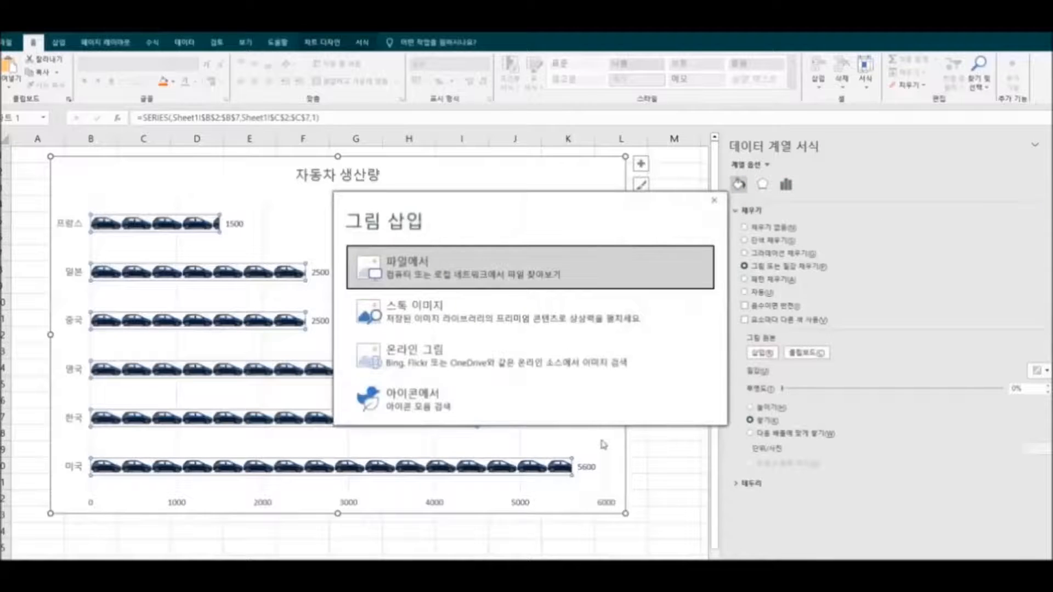
click(565, 402)
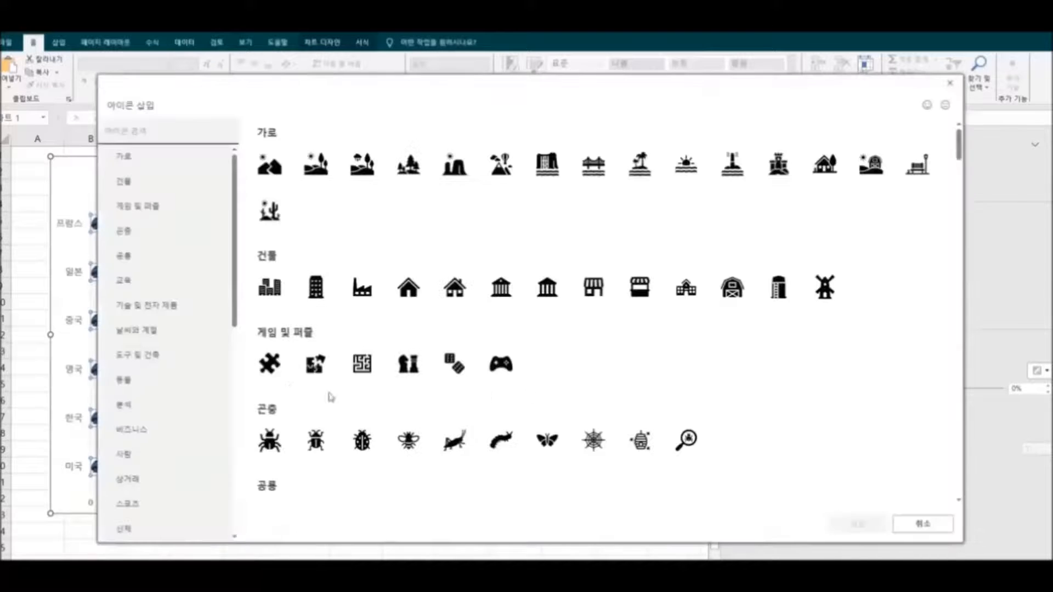
drag(235, 326, 254, 508)
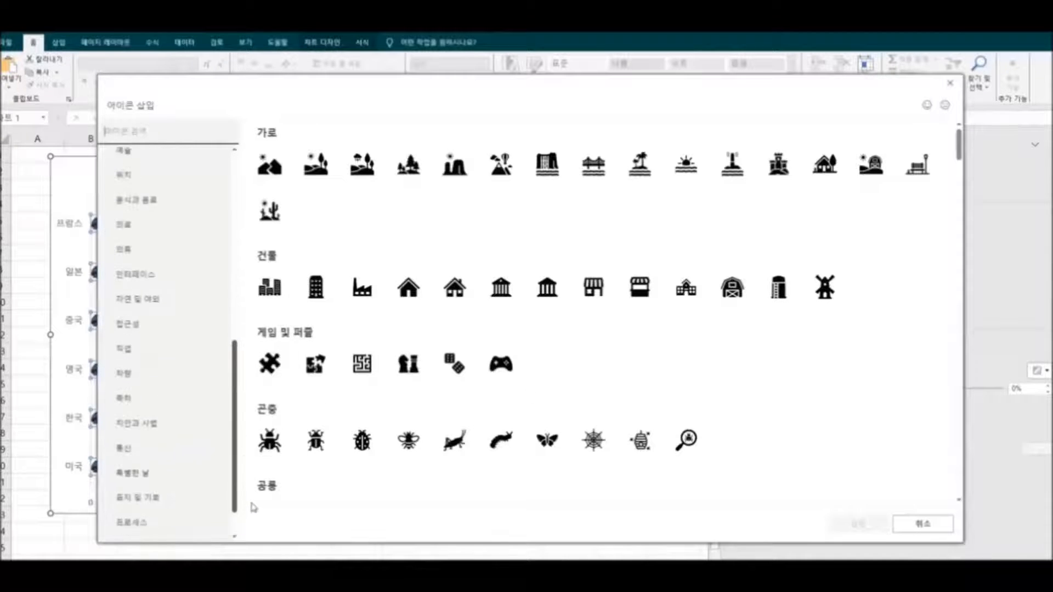
click(195, 369)
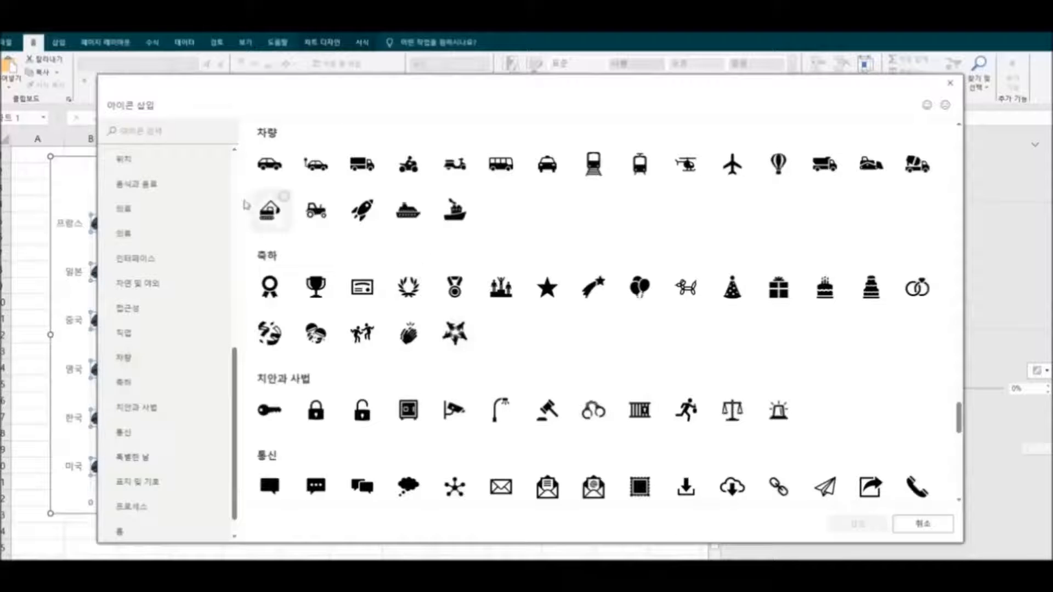
click(270, 163)
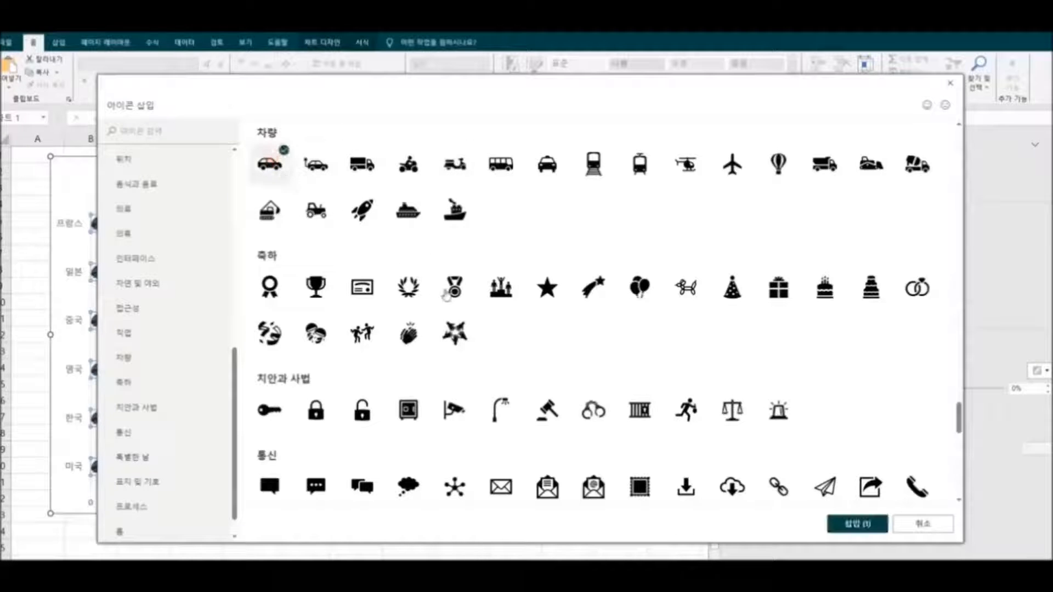
click(855, 524)
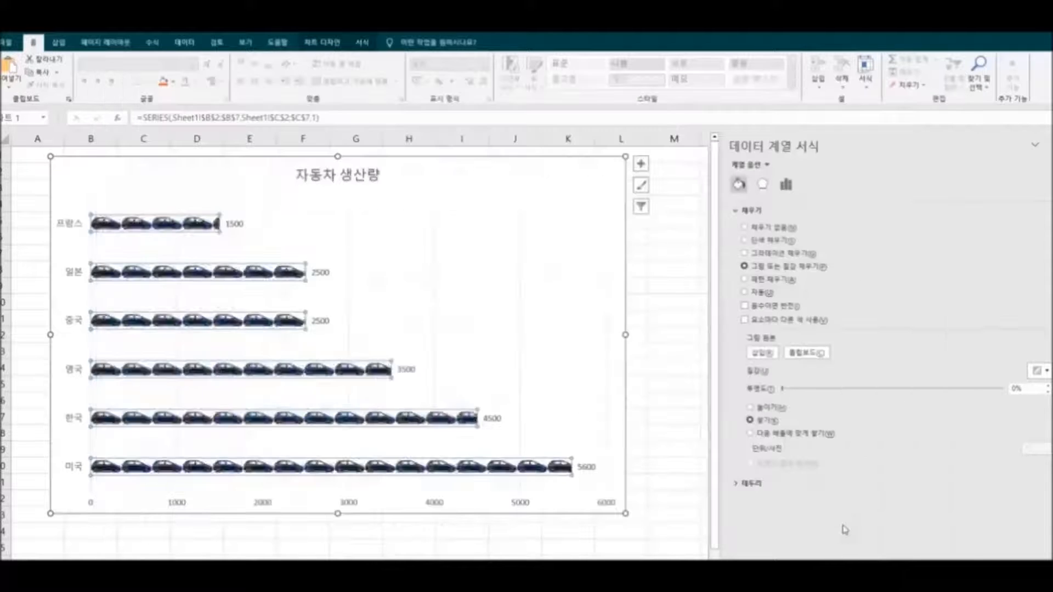
click(1052, 145)
click(855, 334)
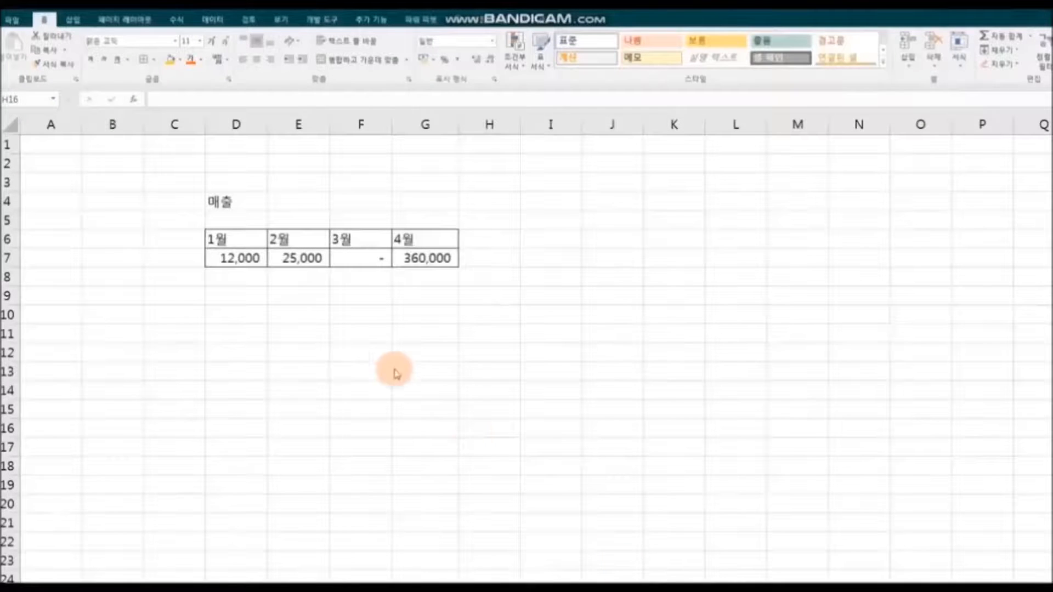
Add a memo to the 3월 sales cell F7, replacing the default author heading with the text 매출 기록 없음
click(353, 255)
click(351, 262)
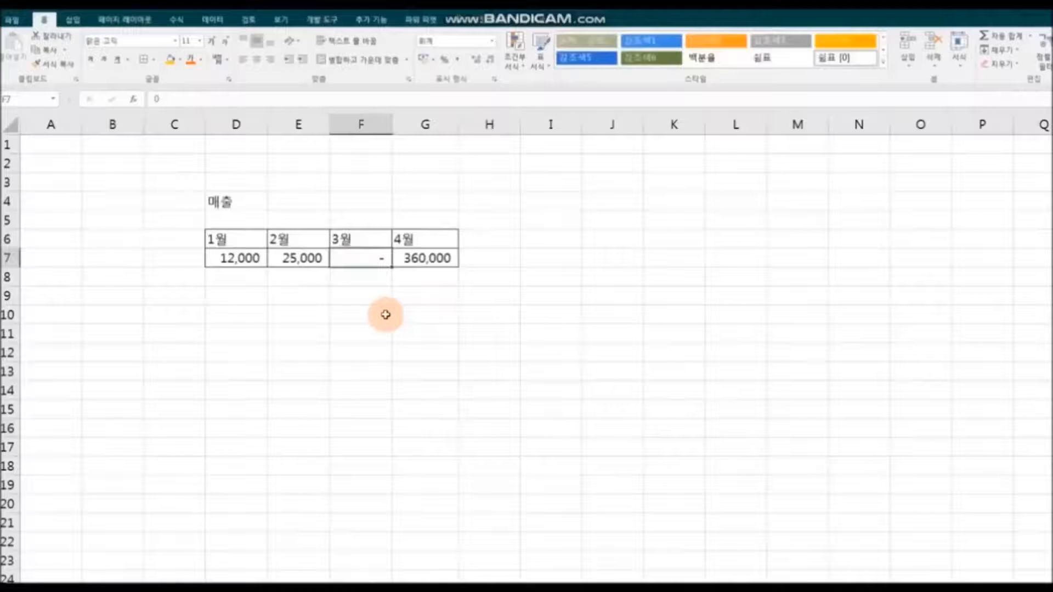
right_click(357, 260)
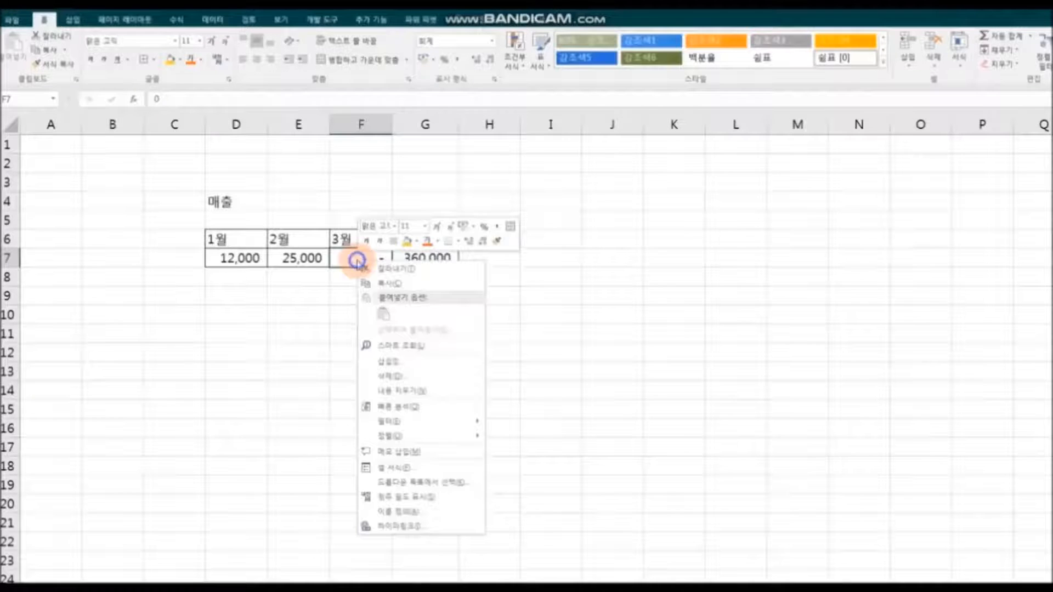
click(454, 448)
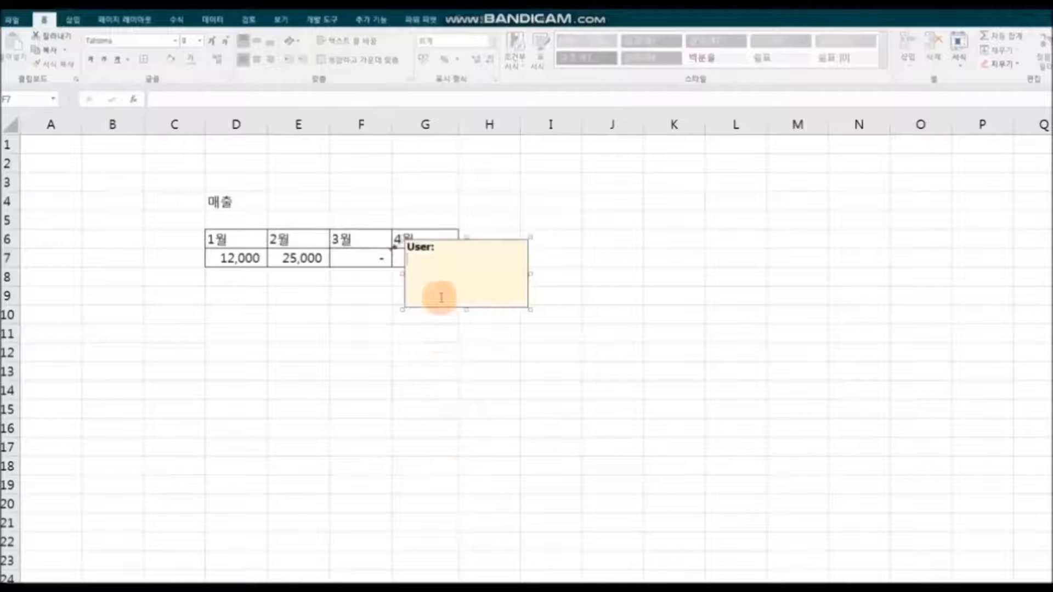
double_click(439, 250)
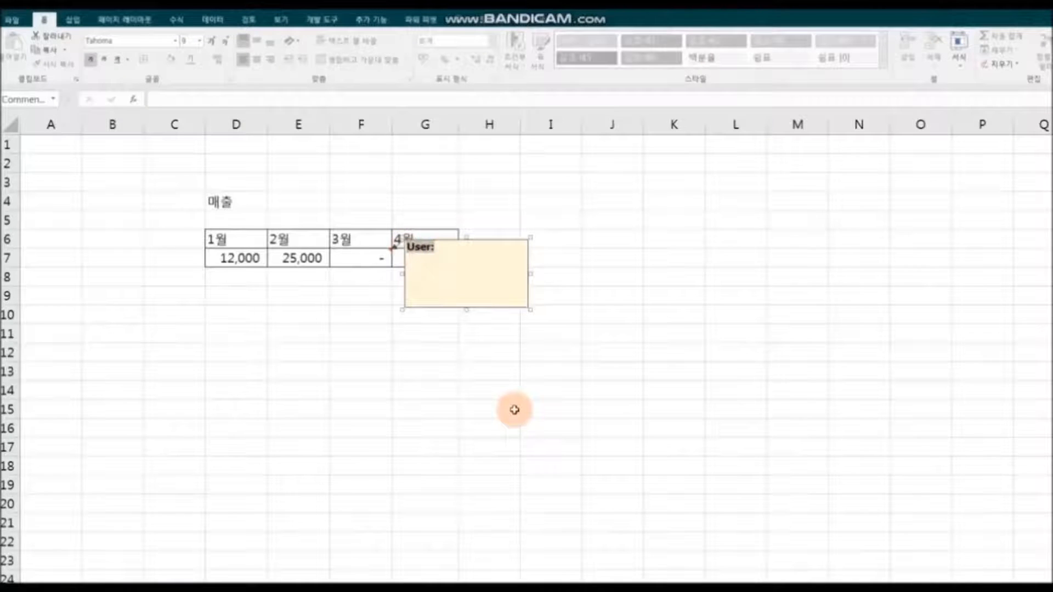
key(BackSpace)
text(매출 )
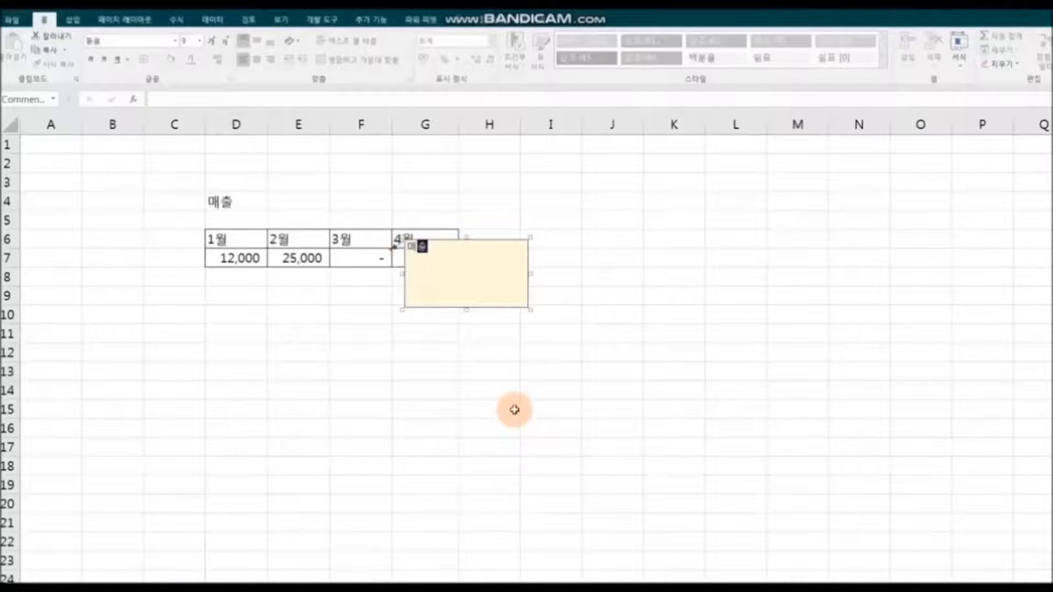
text(기록 없음)
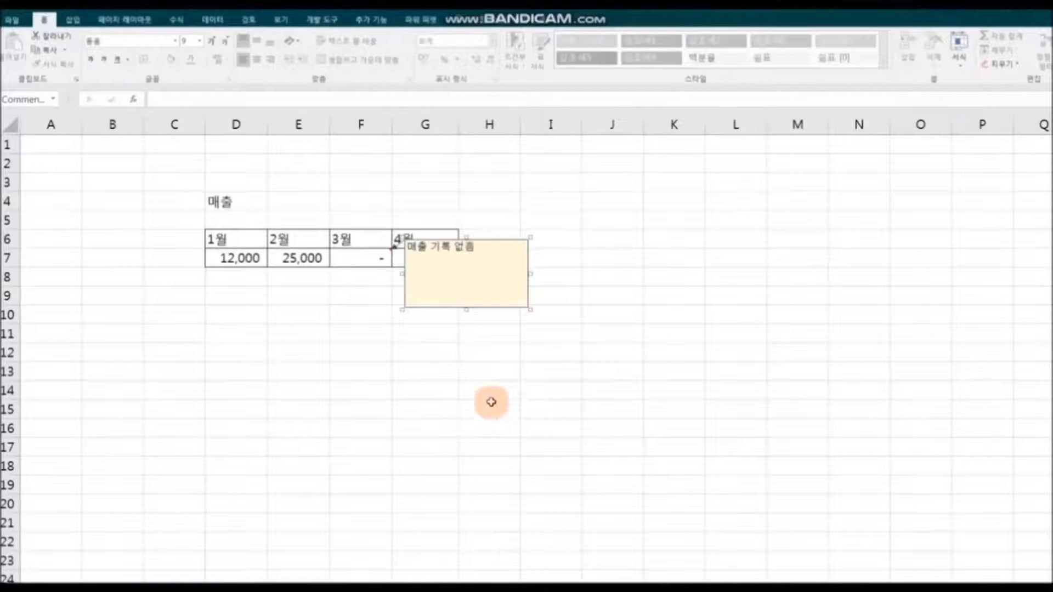
click(452, 389)
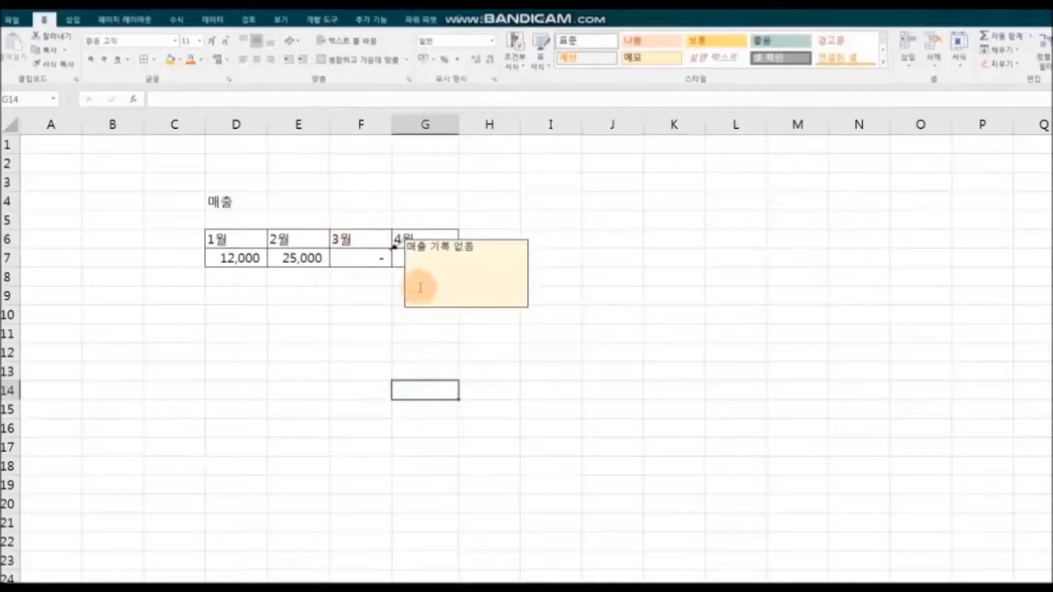
Hide the memo attached to the 3월 sales cell F7
click(360, 258)
right_click(360, 258)
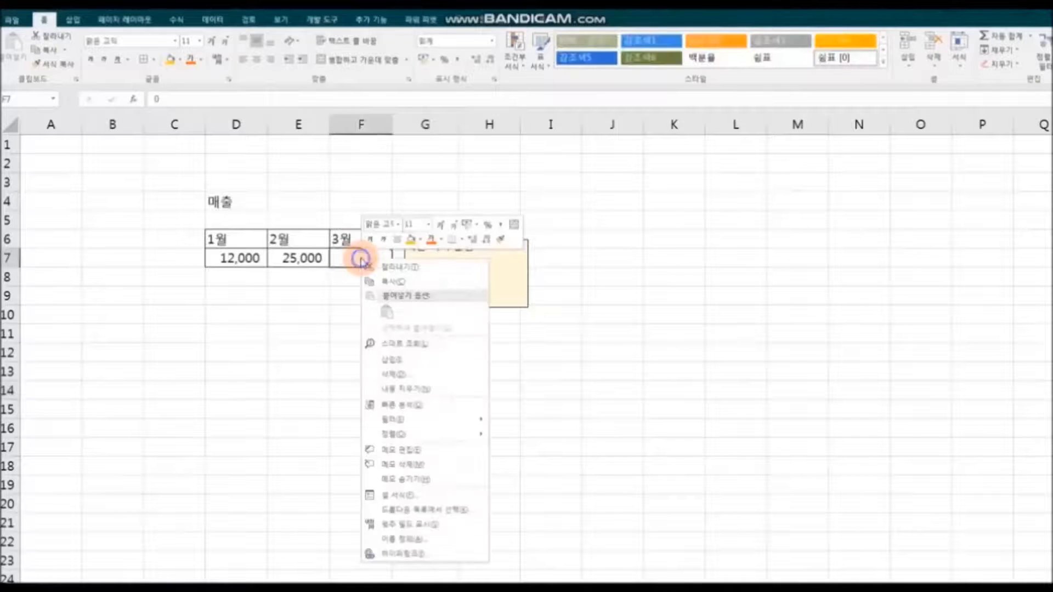
click(459, 480)
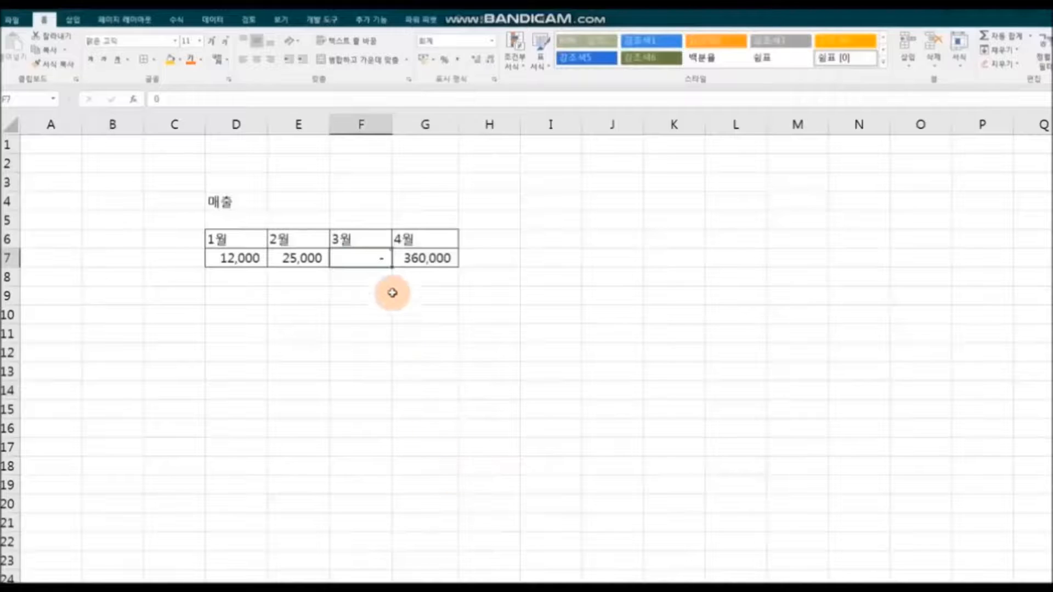
mouse_move(387, 256)
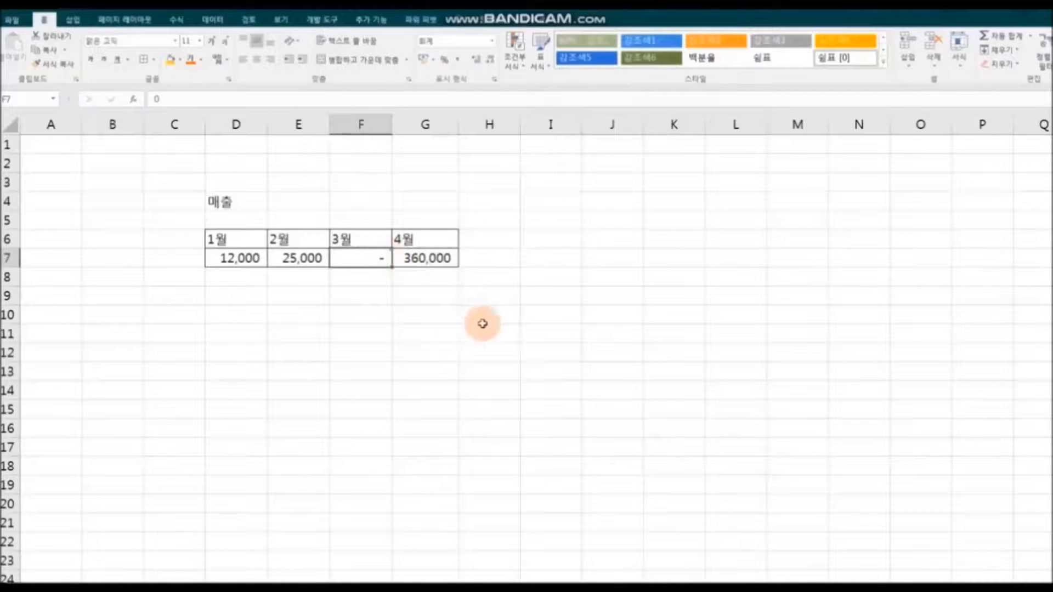
Display the memo of cell F7 permanently and shrink its box in height and width to fit the single line of text
right_click(369, 261)
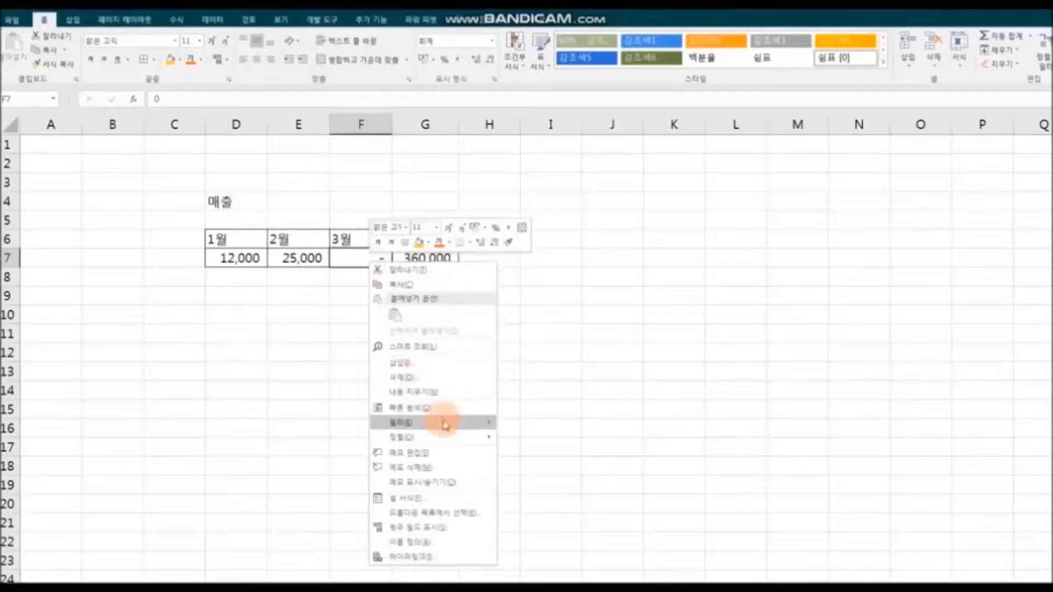
click(473, 483)
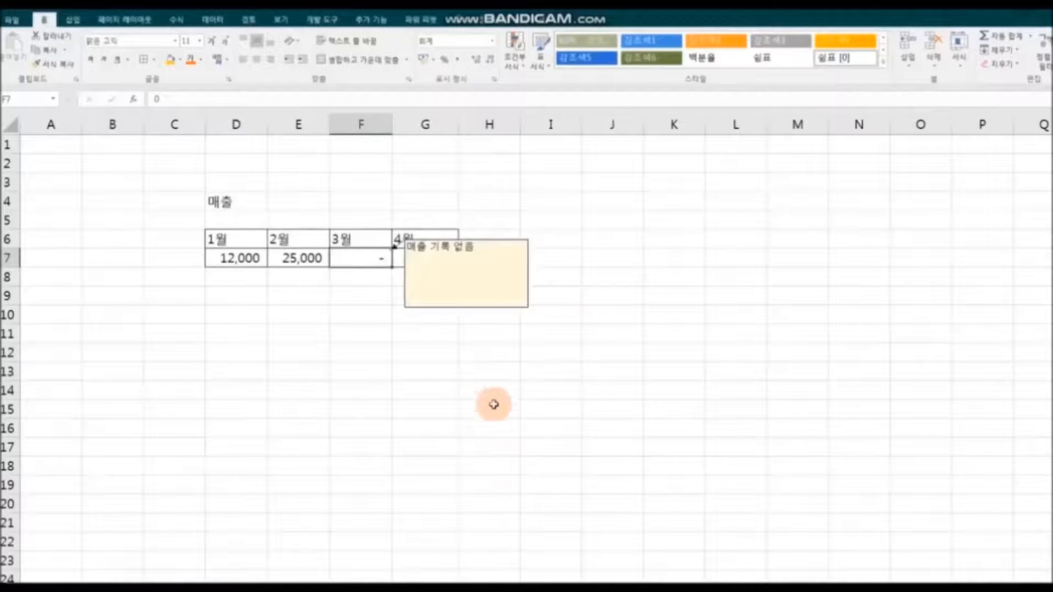
click(520, 308)
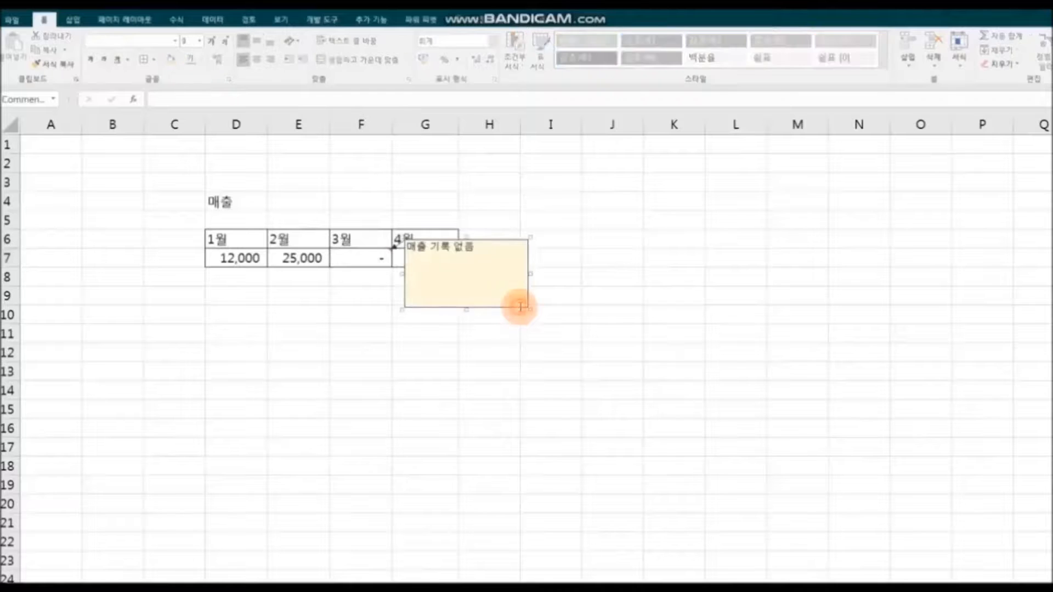
drag(467, 311, 468, 255)
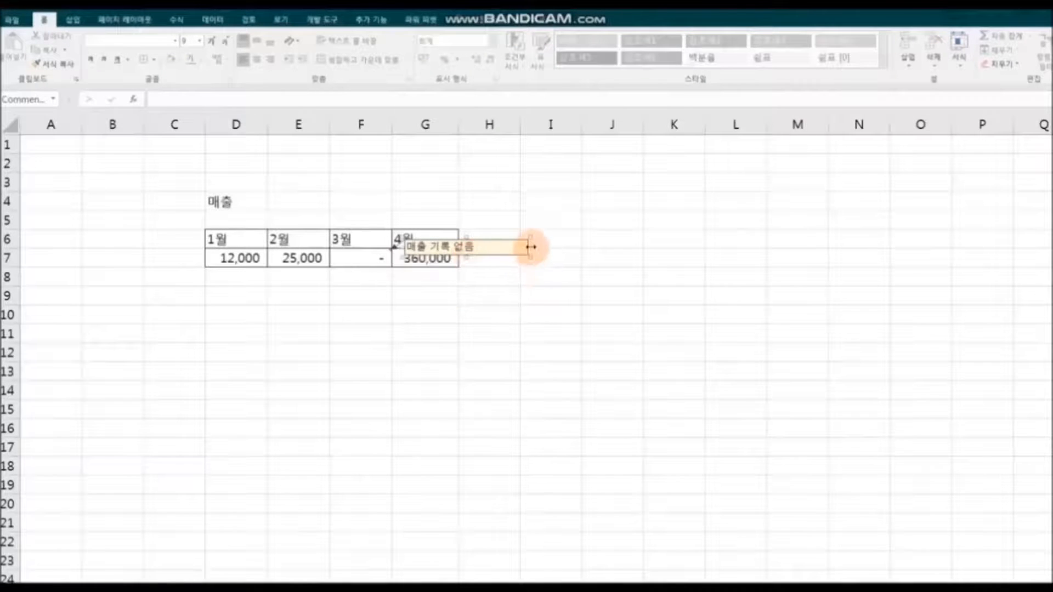
drag(531, 246, 482, 247)
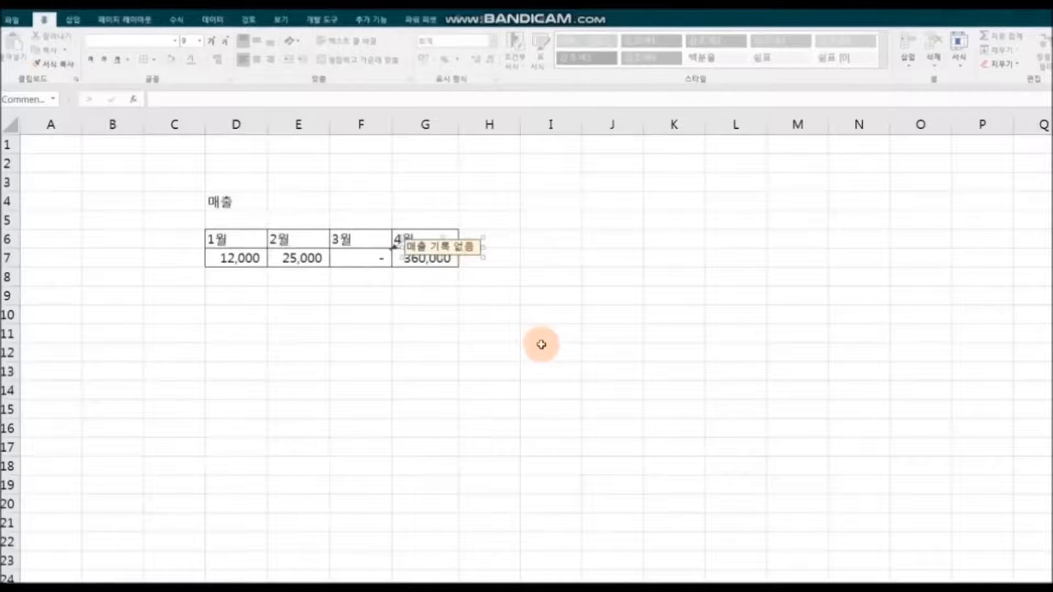
Enlarge the memo box of cell F7 so that it extends to about column J and row 13
click(540, 350)
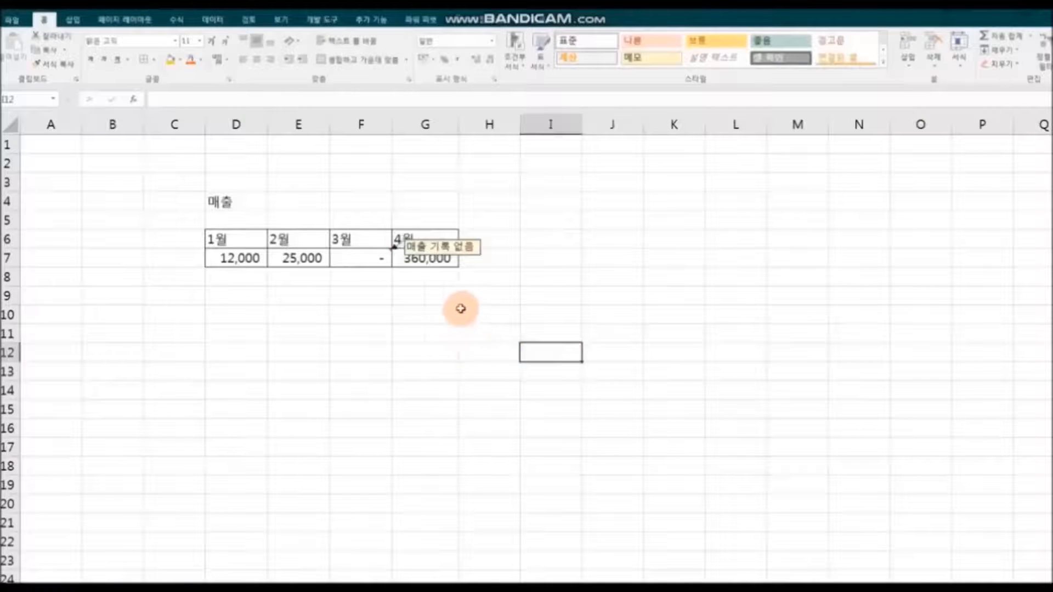
click(447, 248)
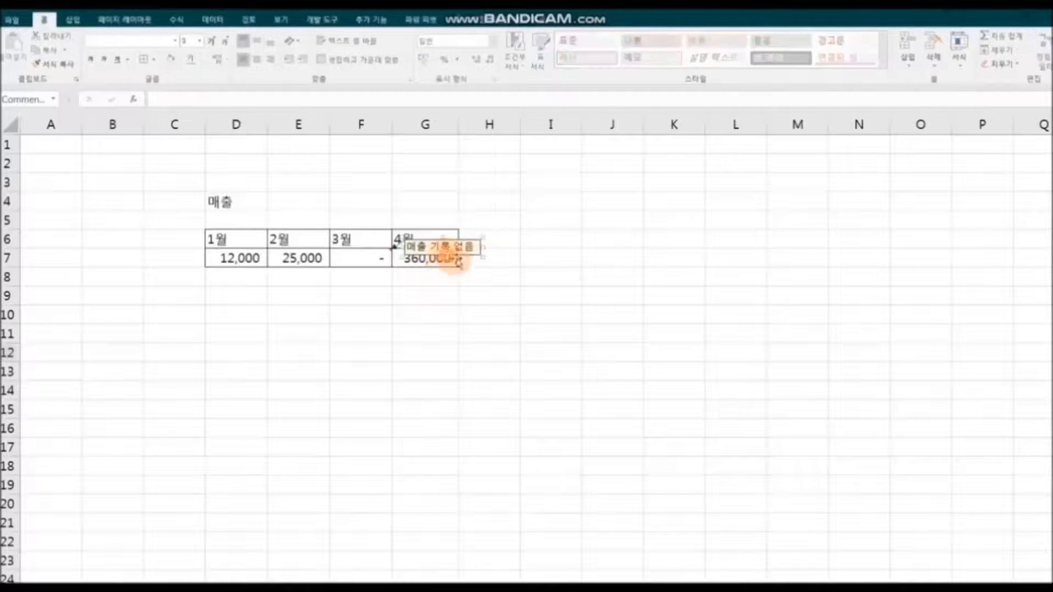
drag(482, 258, 610, 377)
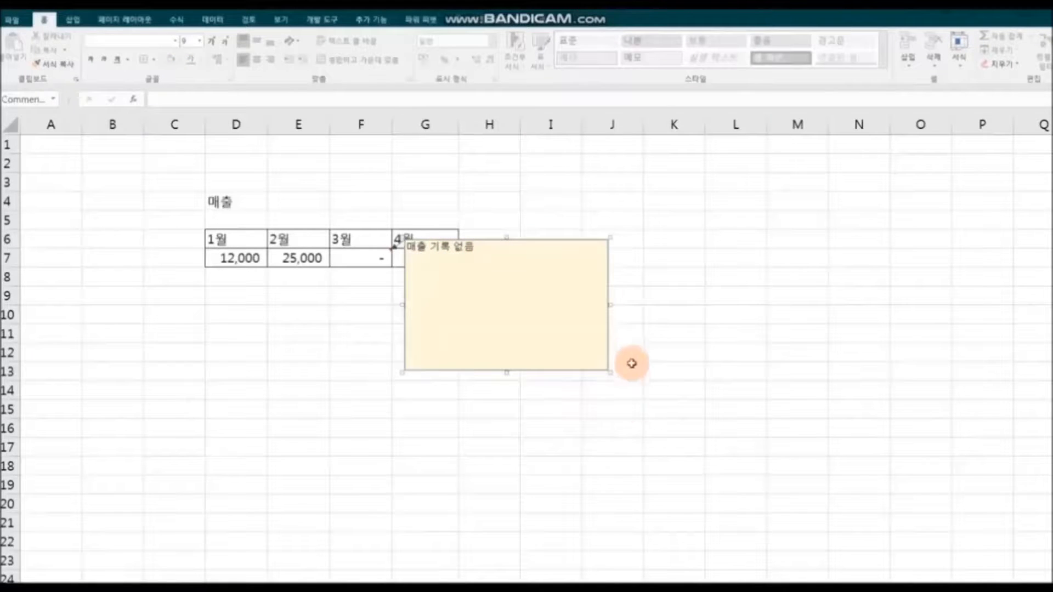
Set the fill color of the F7 memo box to solid orange in the memo formatting
right_click(607, 289)
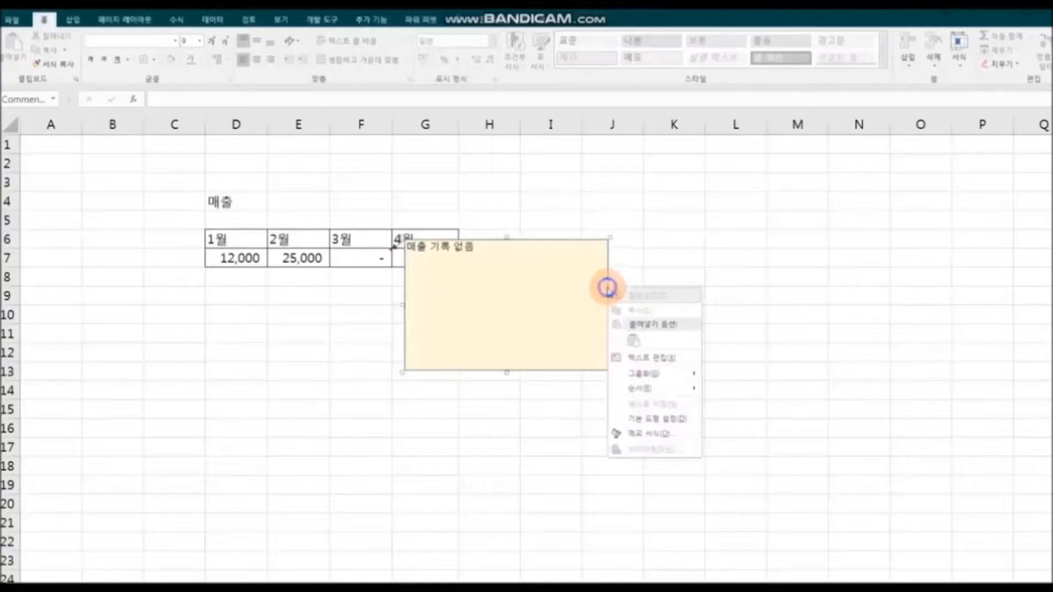
click(693, 438)
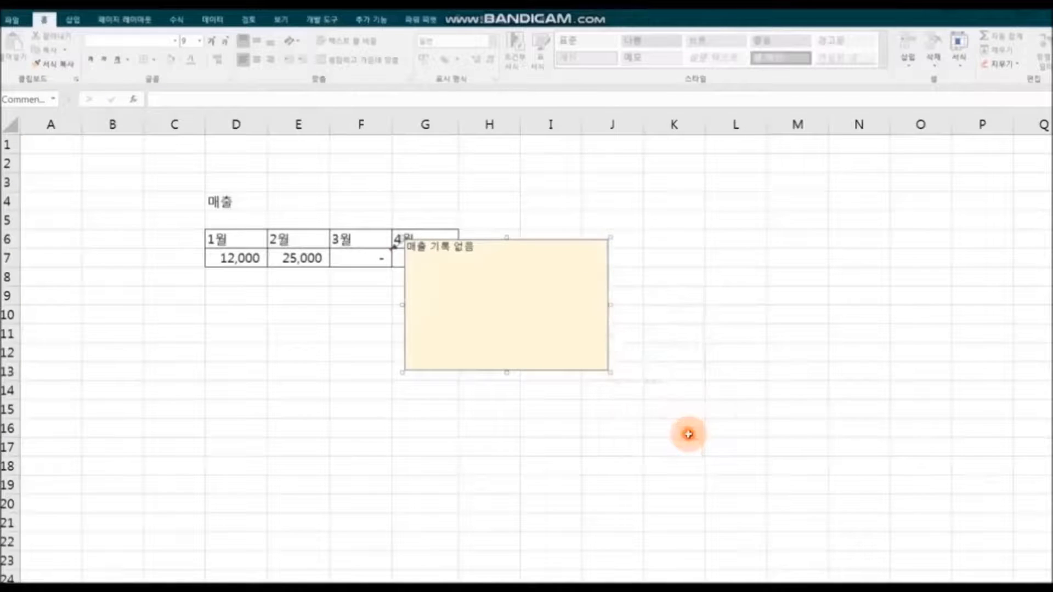
drag(653, 155, 738, 155)
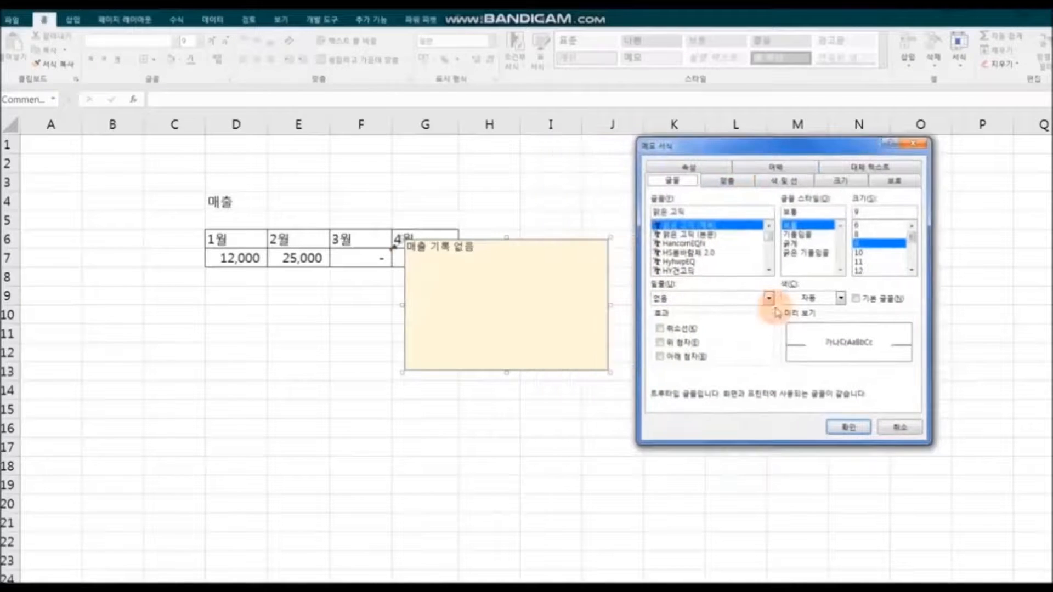
click(802, 186)
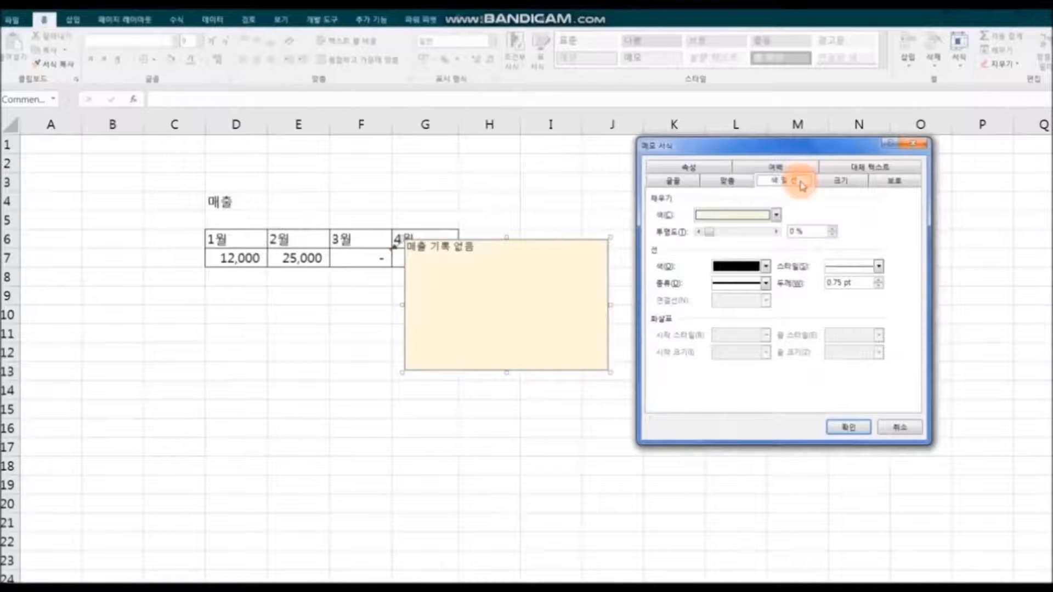
click(776, 215)
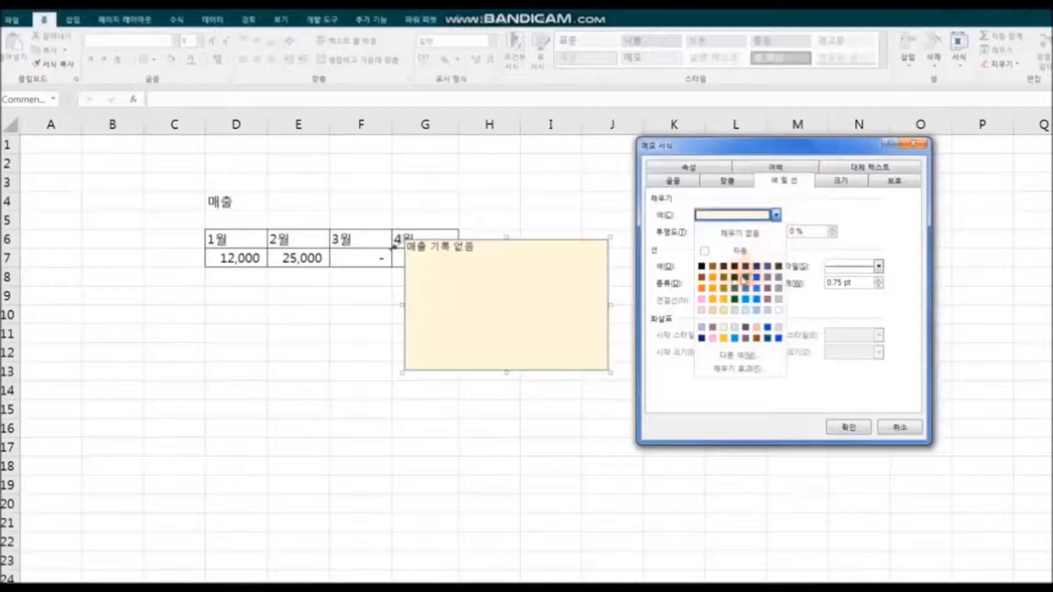
click(703, 288)
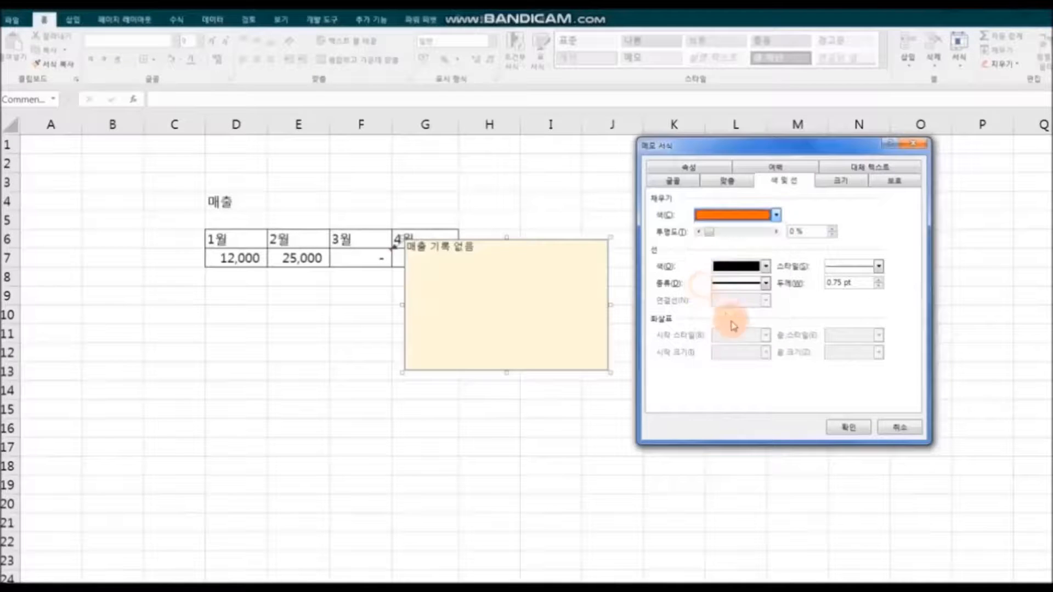
click(836, 427)
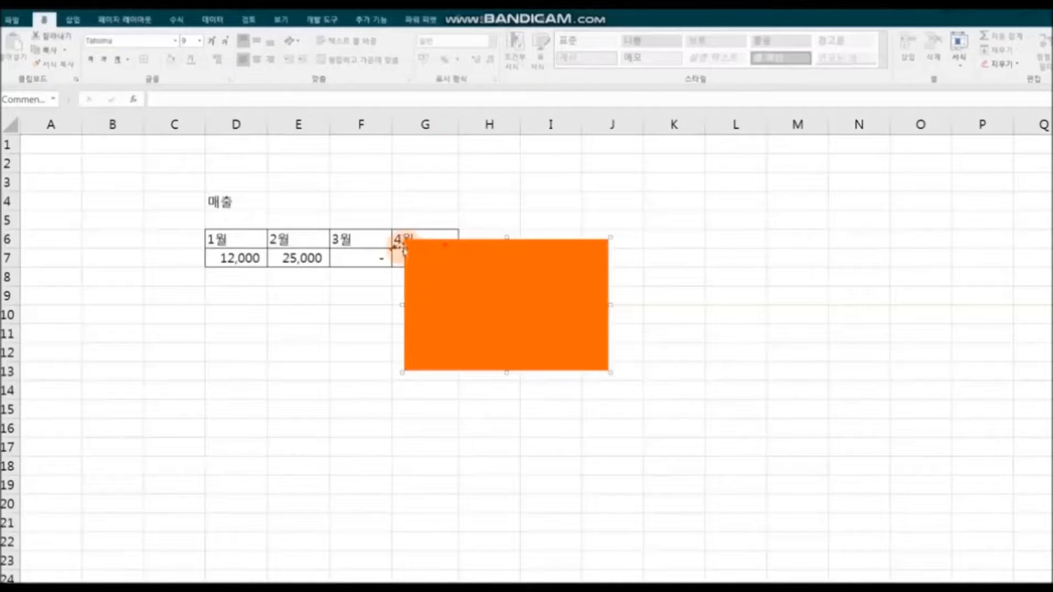
Change the font color of the F7 memo text 매출 기록 없음 to white
drag(406, 248, 473, 247)
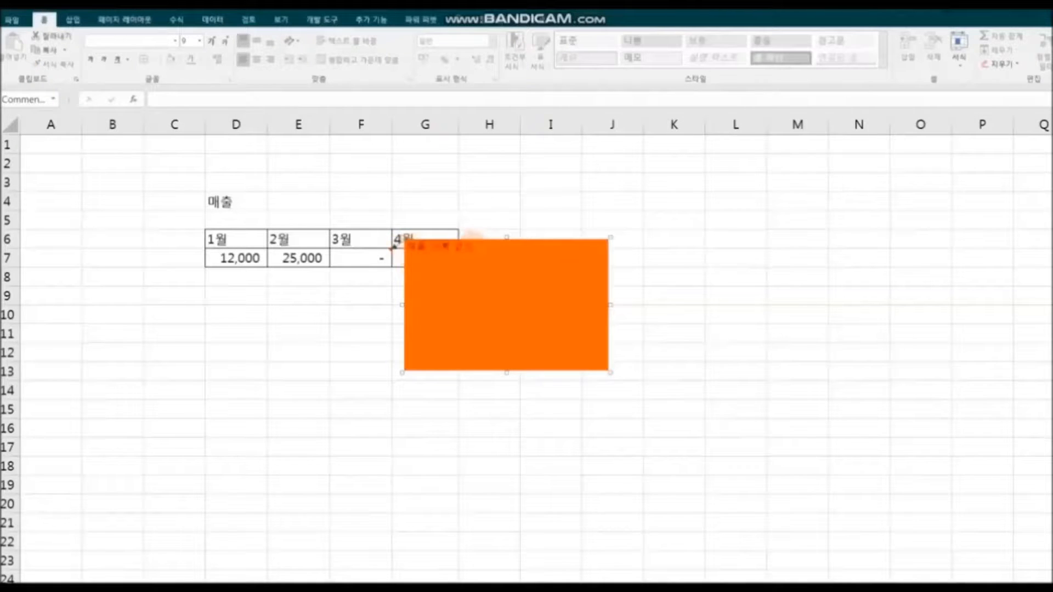
click(615, 280)
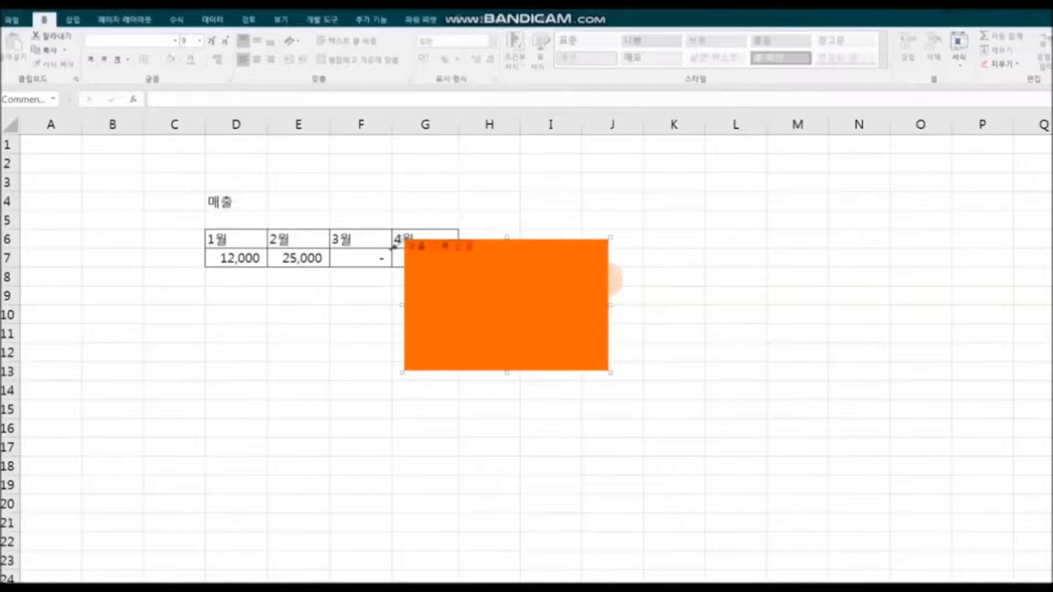
right_click(609, 277)
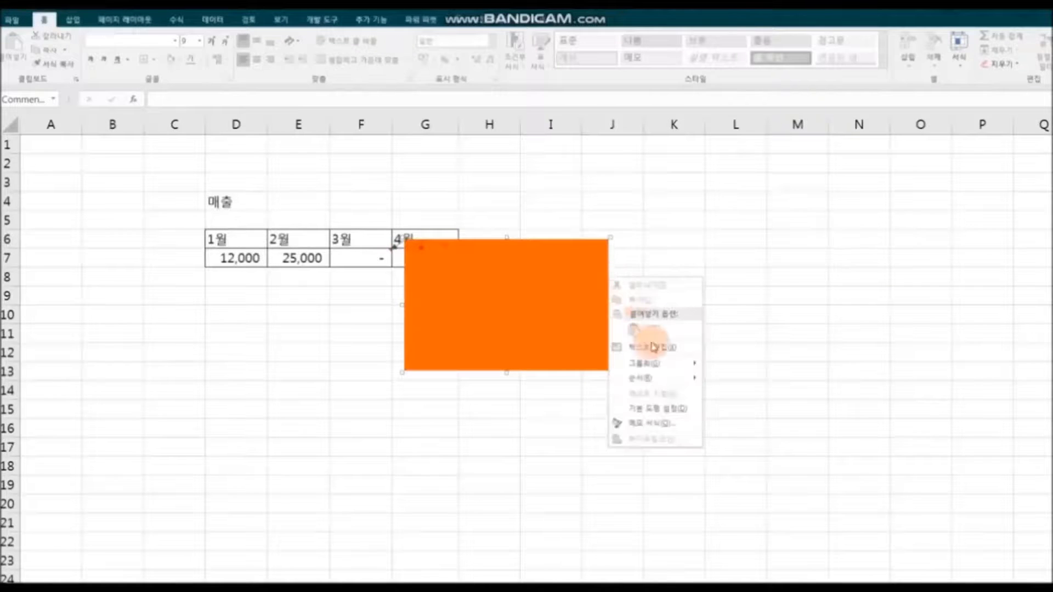
click(667, 421)
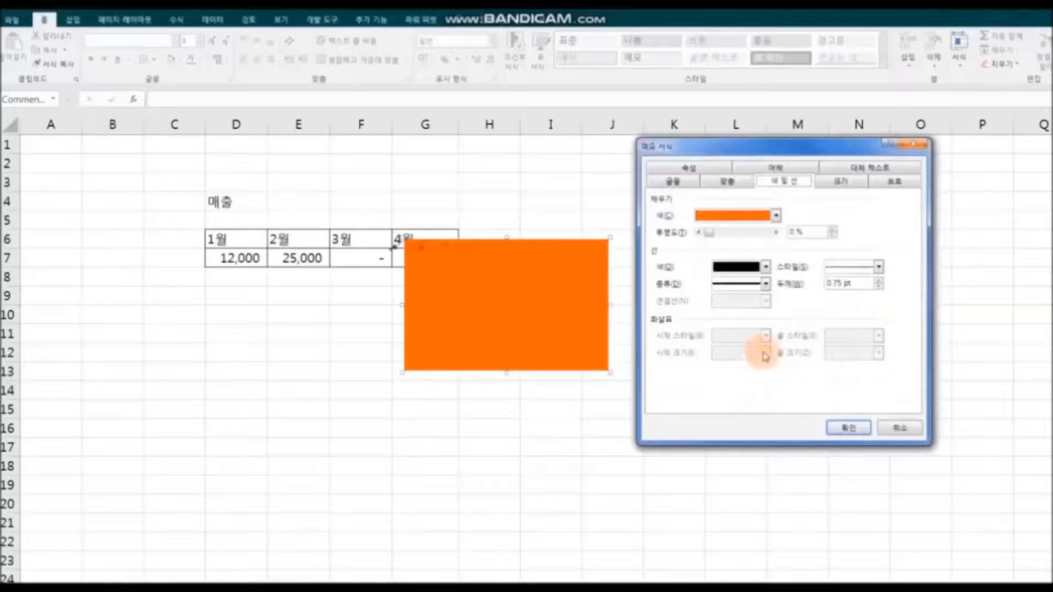
click(684, 185)
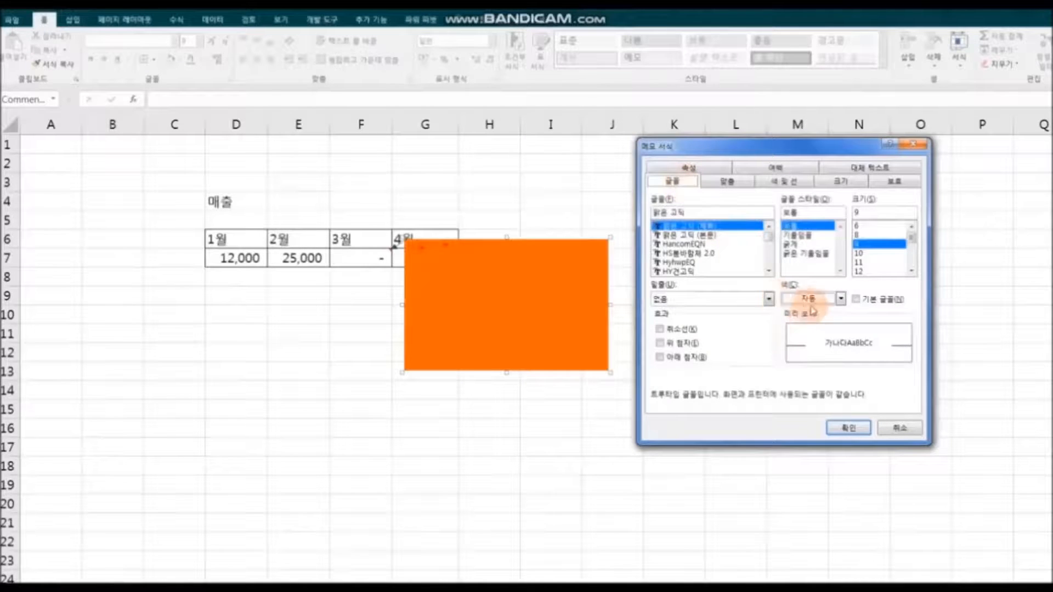
click(840, 299)
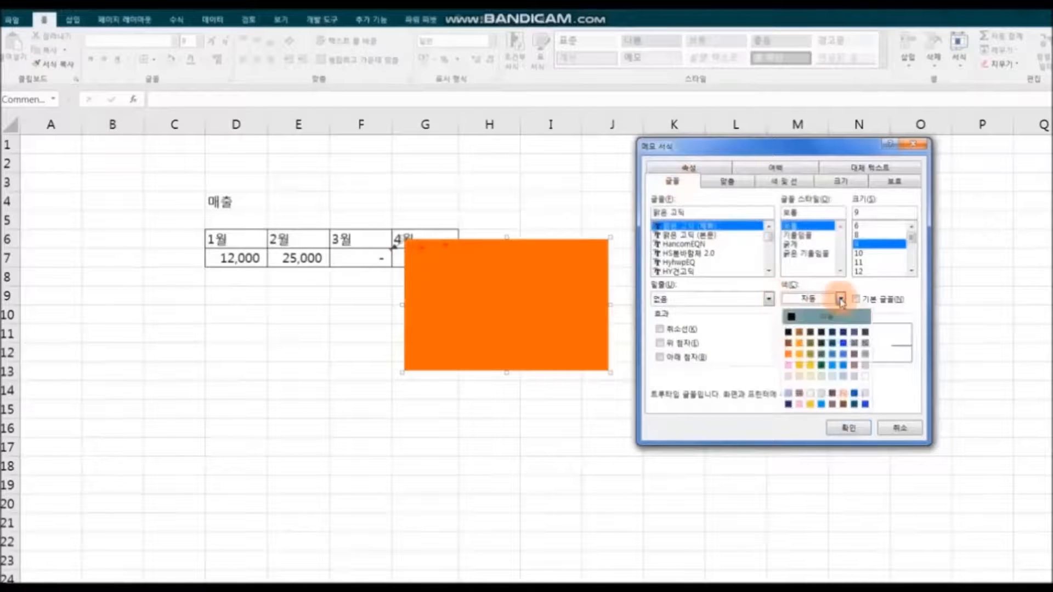
click(865, 376)
click(849, 429)
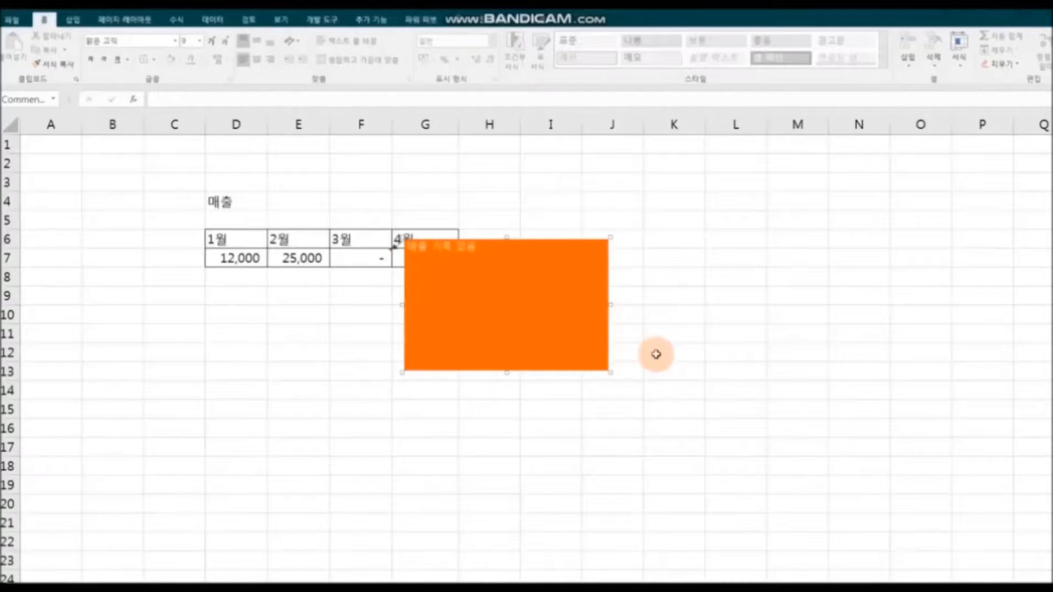
Set the F7 memo's fill transparency to 86% and its border to 선 없음
right_click(608, 325)
click(670, 464)
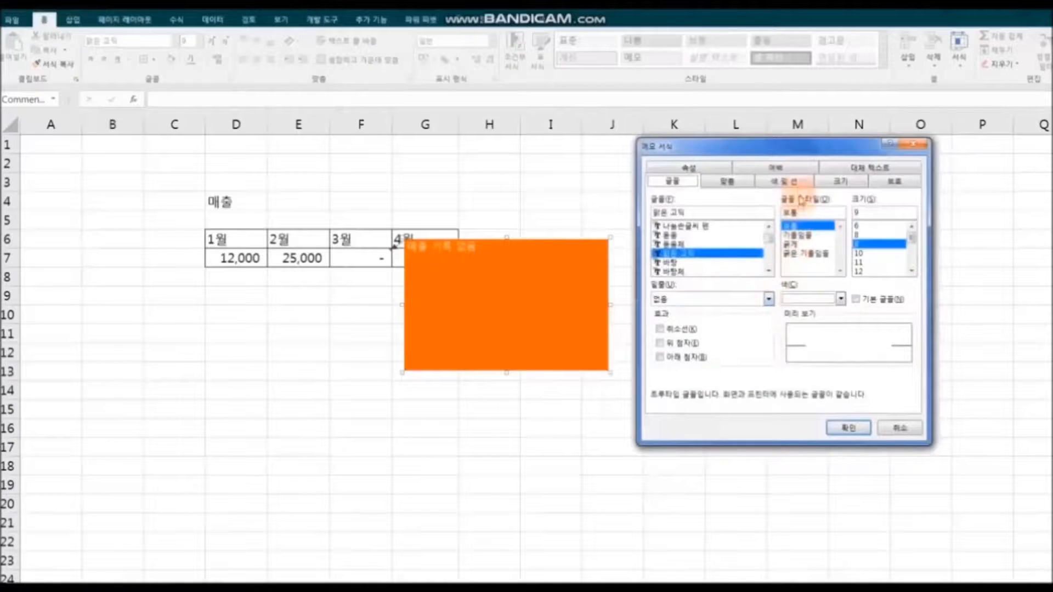
click(796, 183)
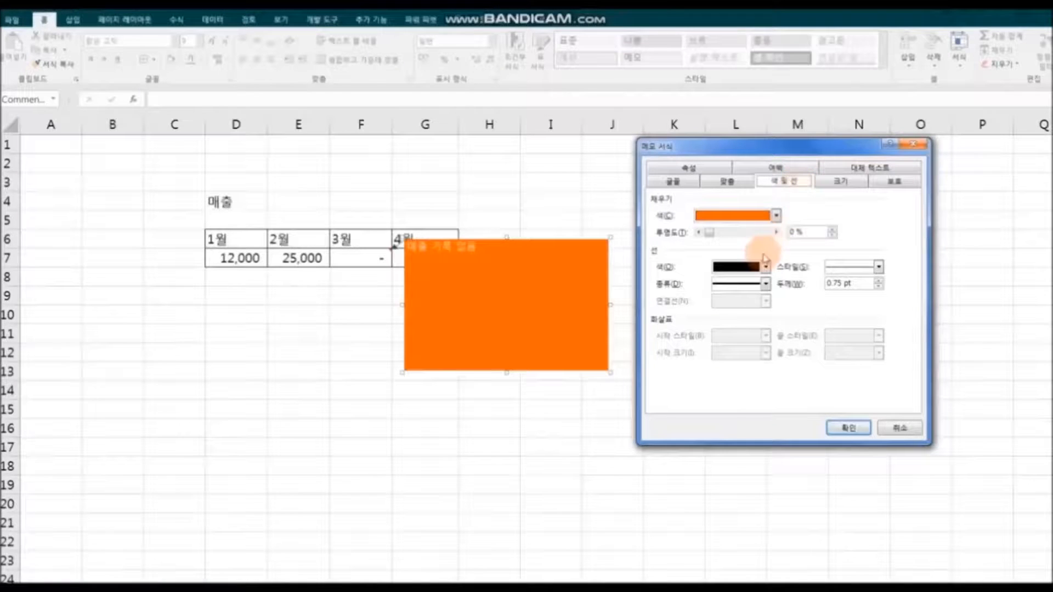
drag(713, 235, 762, 236)
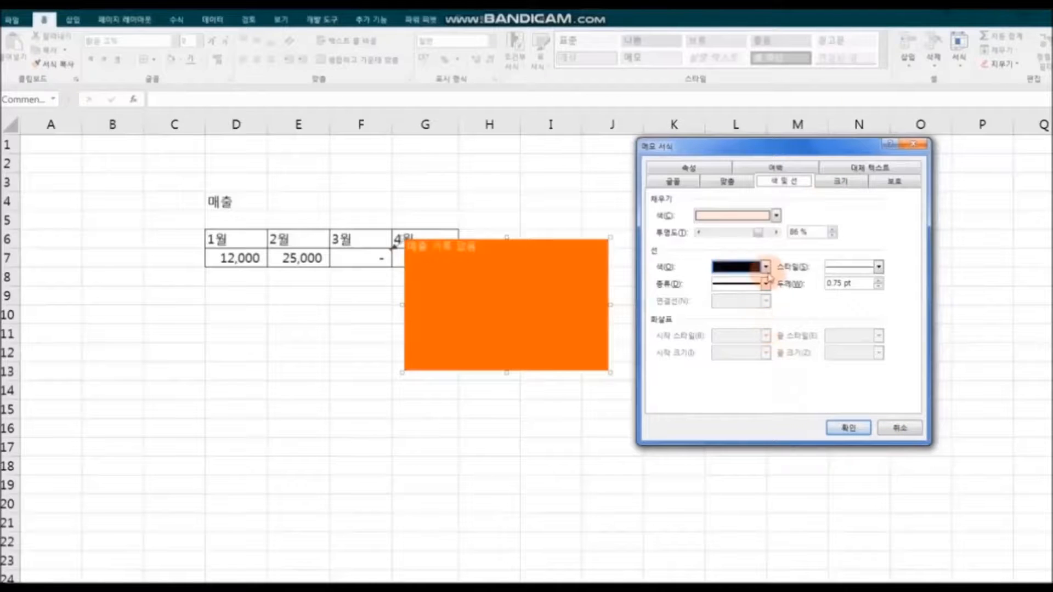
click(766, 268)
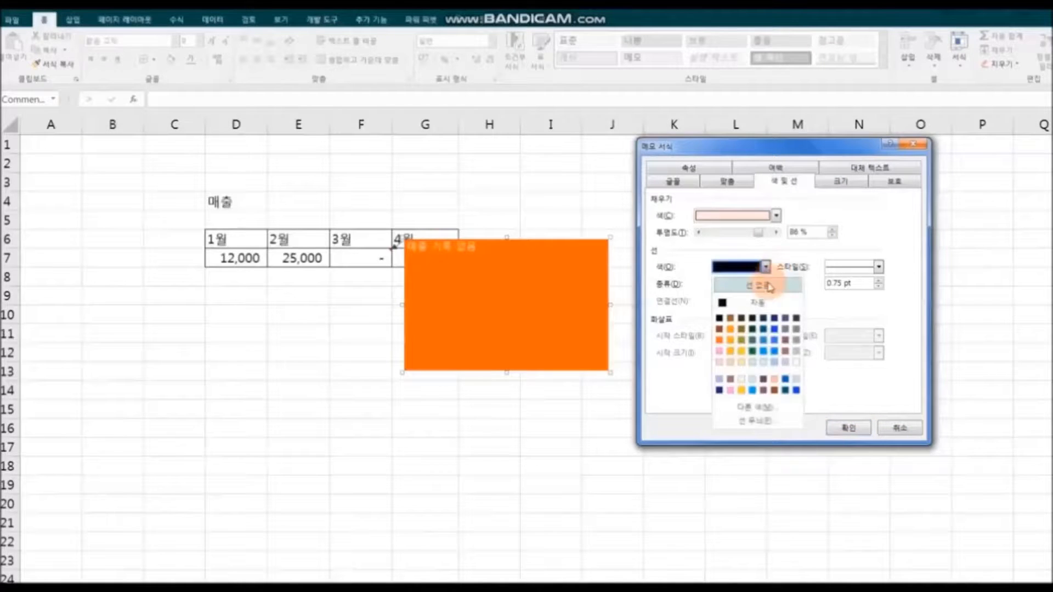
click(770, 286)
click(850, 428)
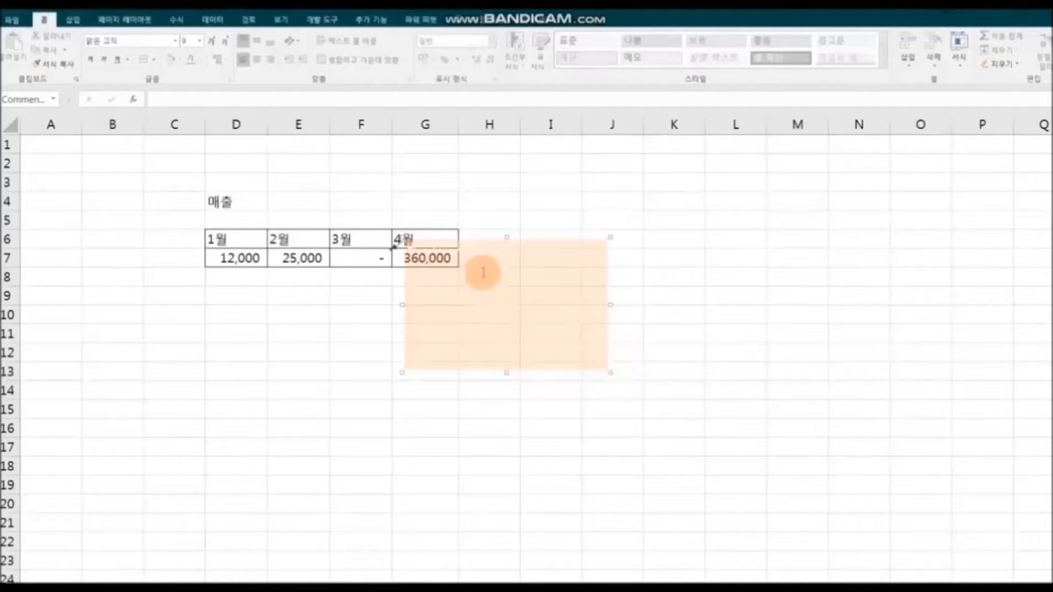
Format the memo text 매출 기록 없음 with font size 16 and a gold font color, and leave the memo
drag(481, 247, 418, 248)
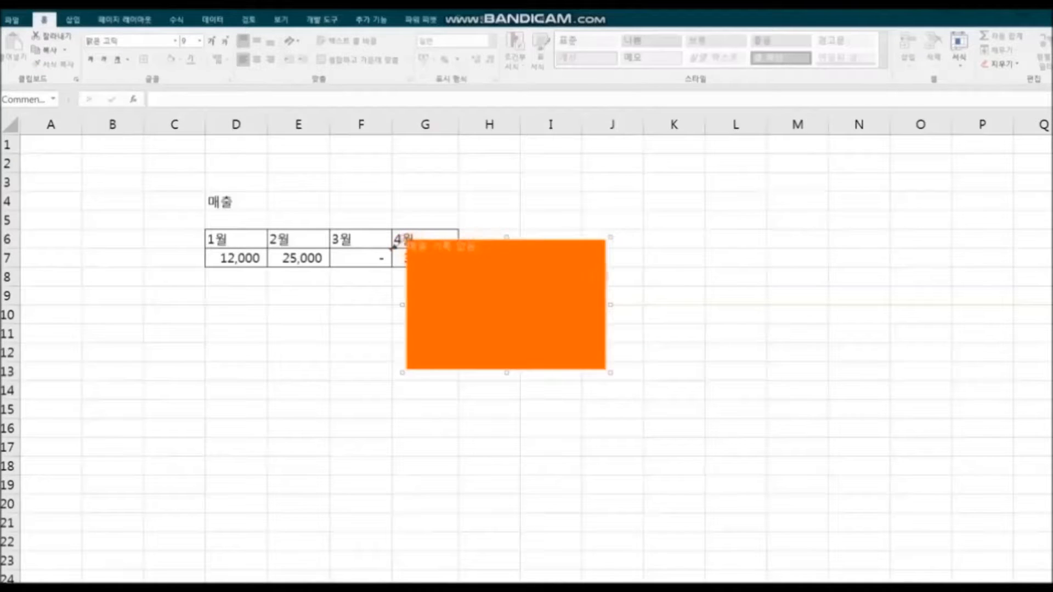
right_click(607, 276)
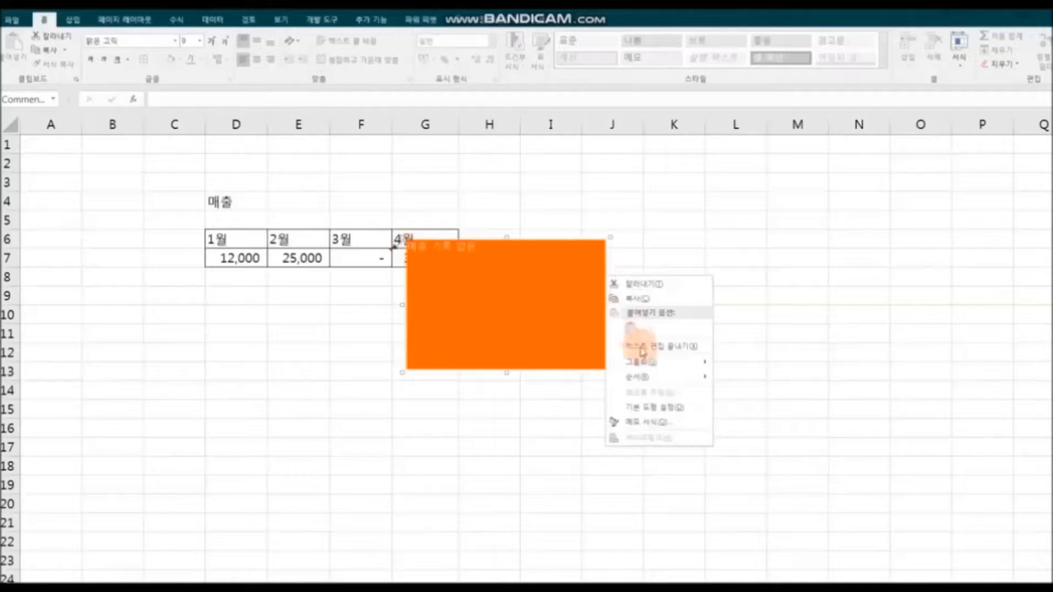
click(655, 408)
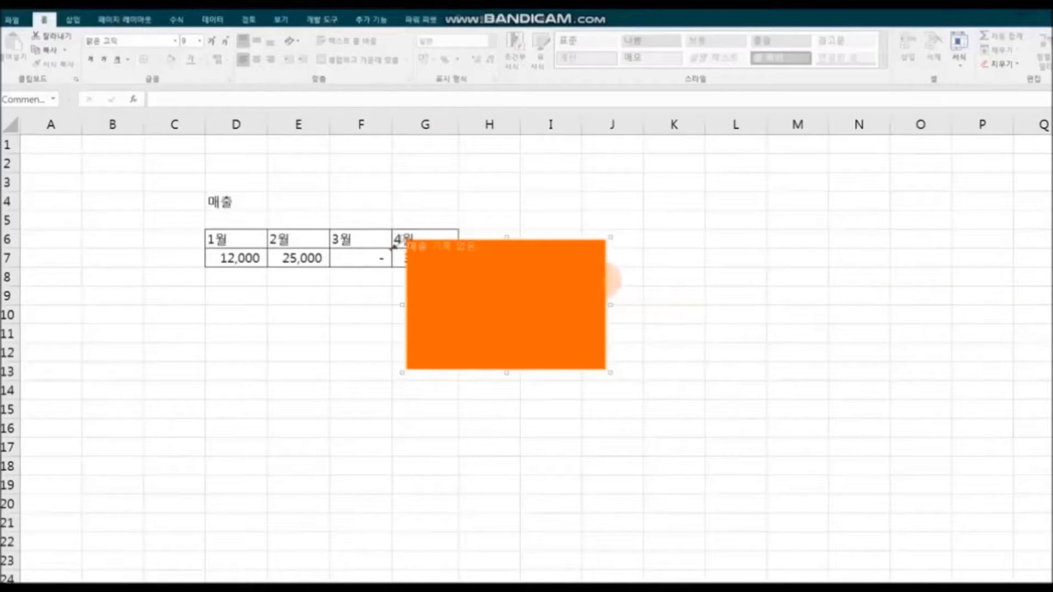
right_click(610, 280)
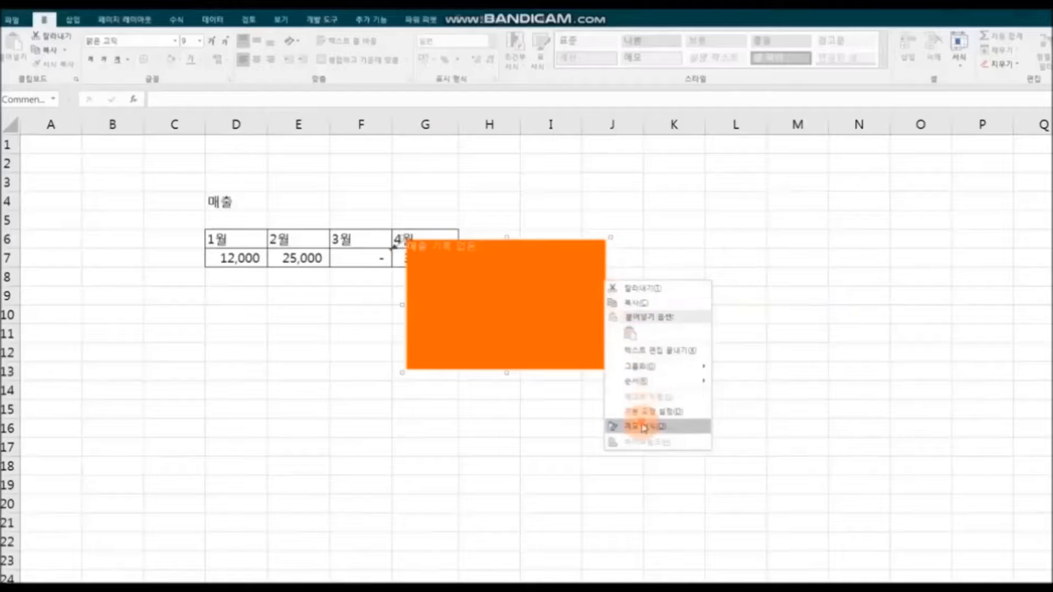
click(617, 426)
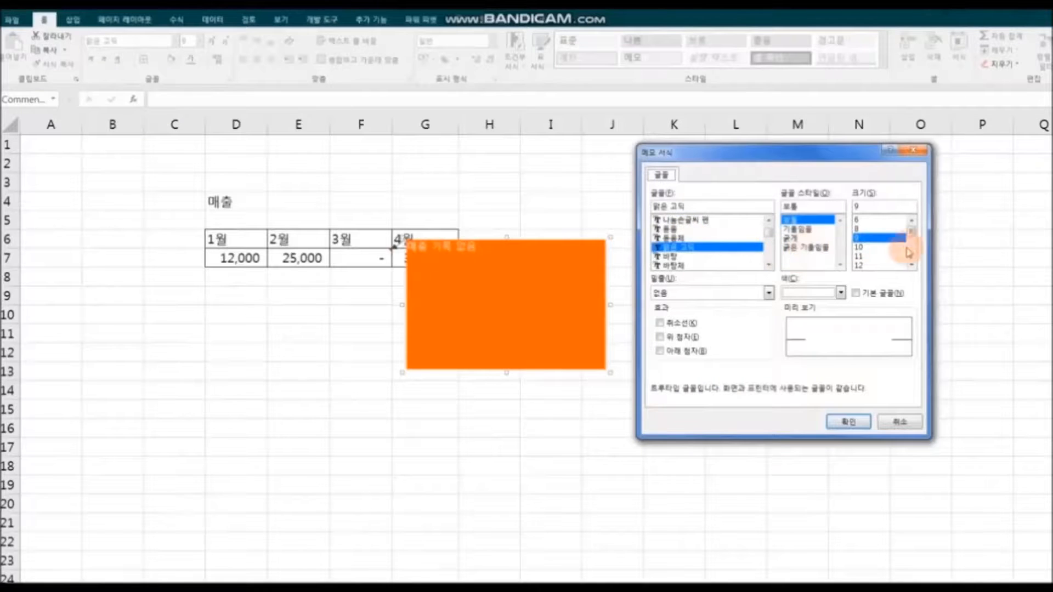
click(913, 265)
click(913, 266)
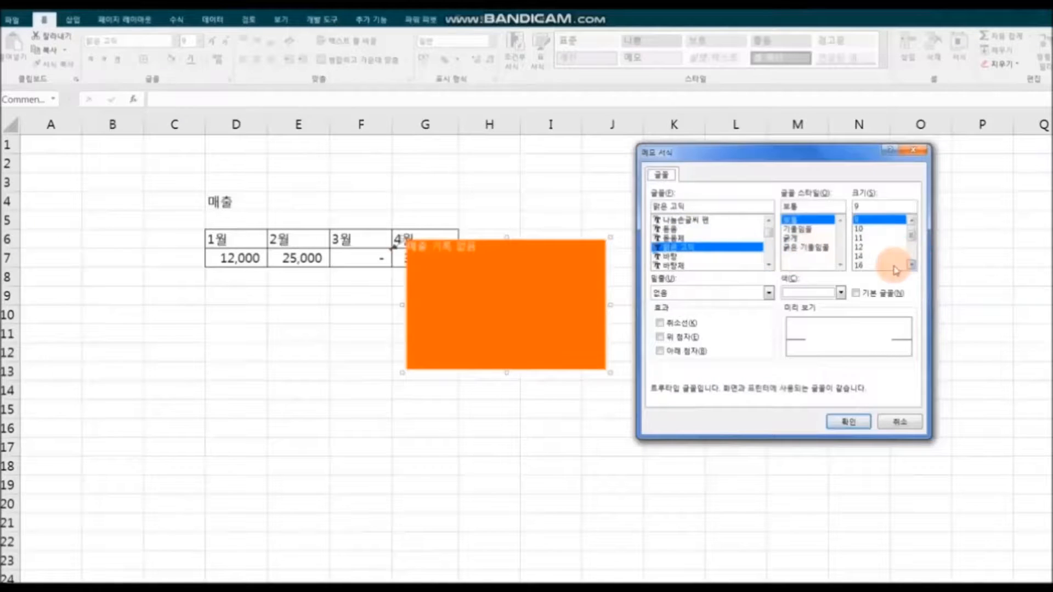
click(894, 266)
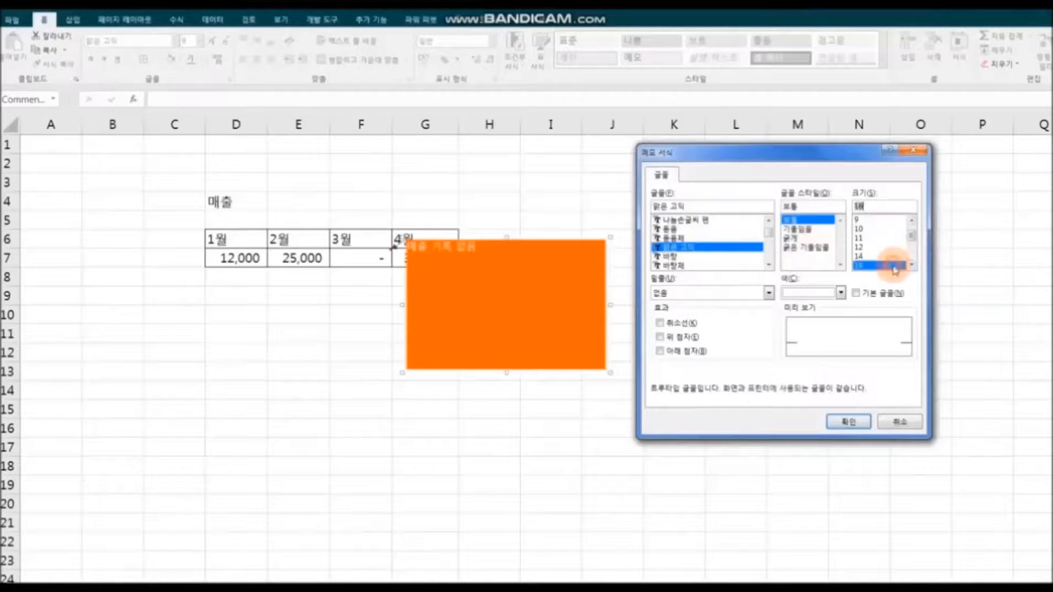
click(841, 294)
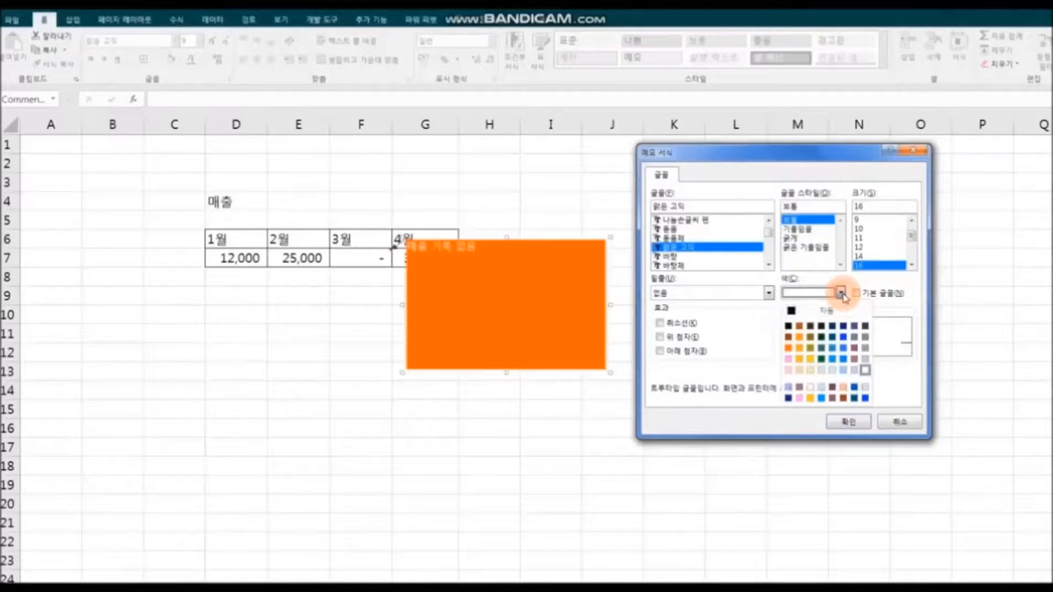
click(799, 359)
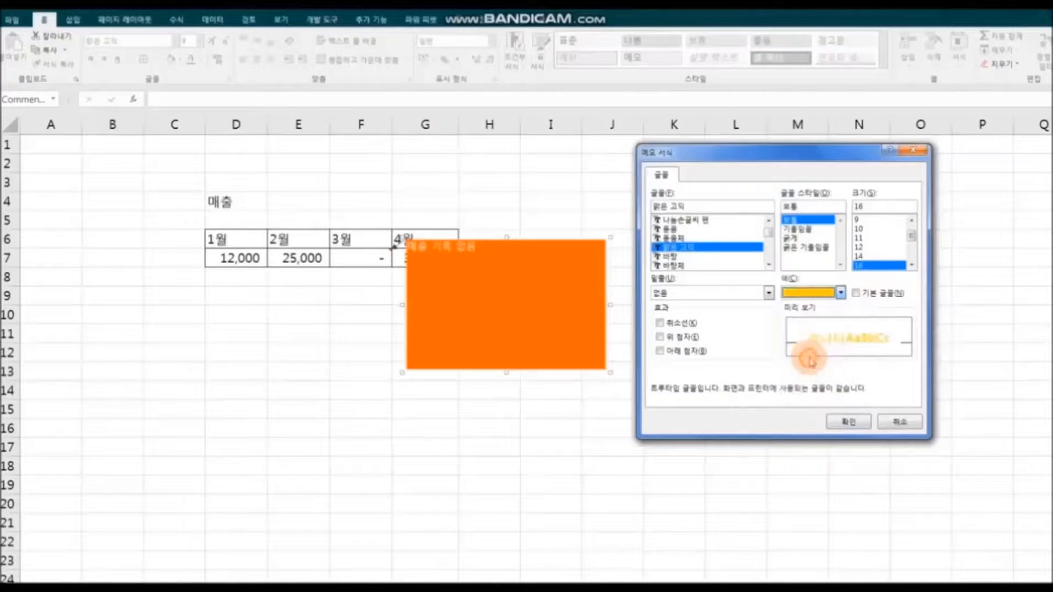
click(850, 422)
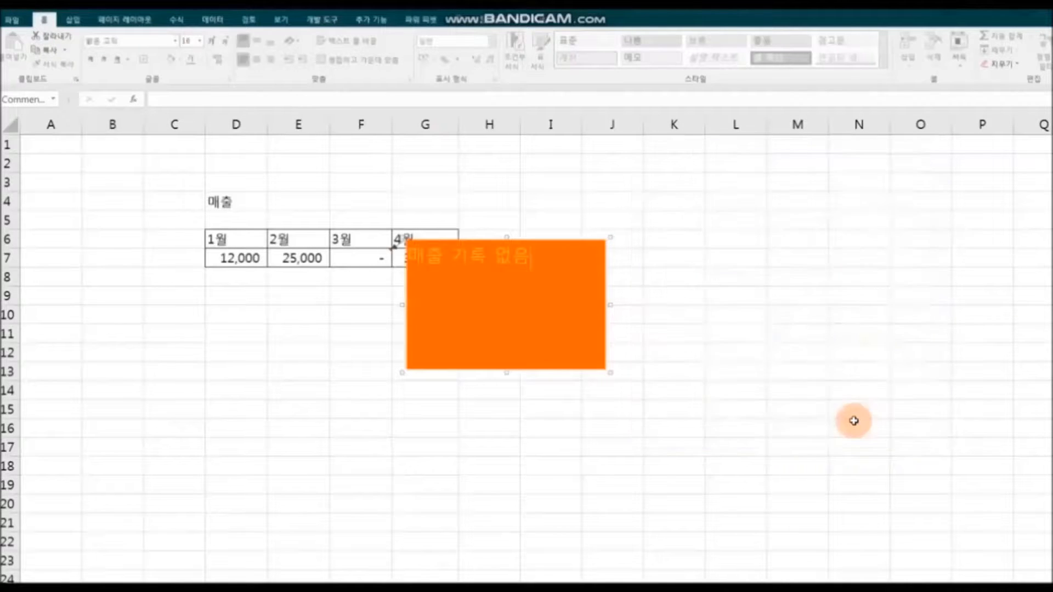
click(819, 399)
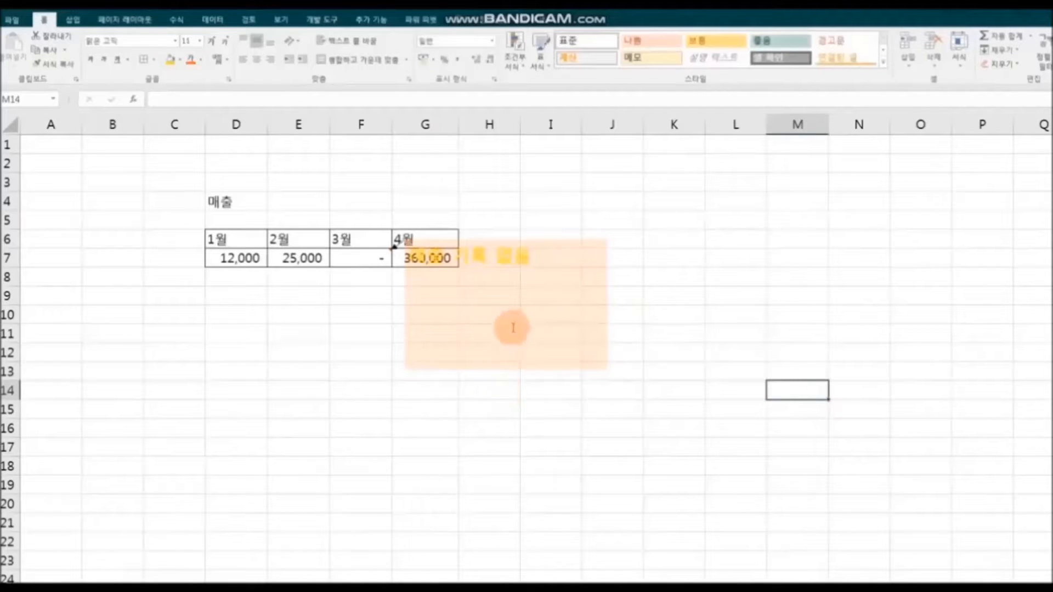
click(521, 254)
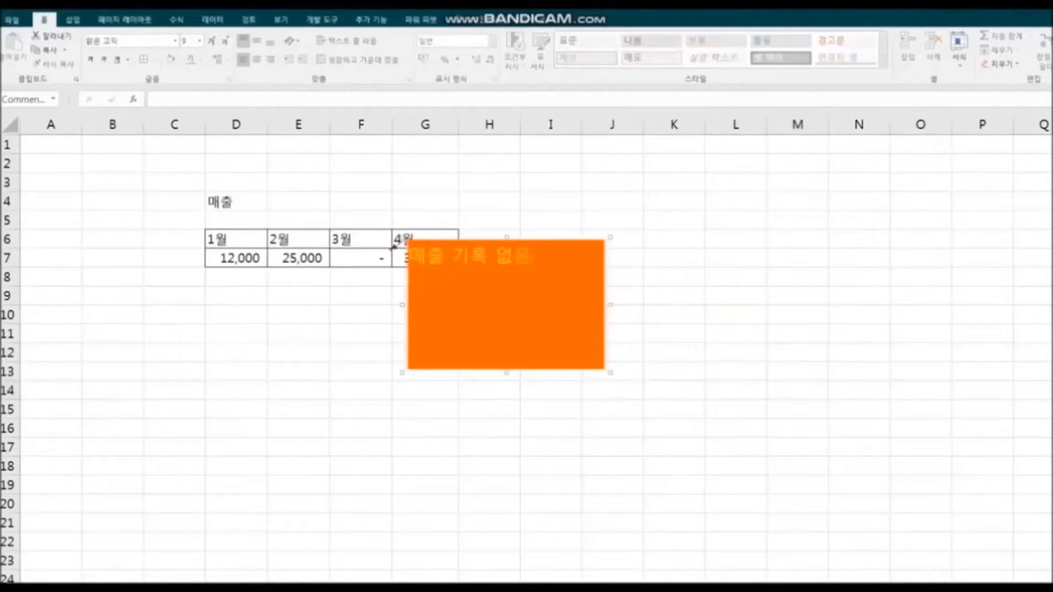
click(763, 382)
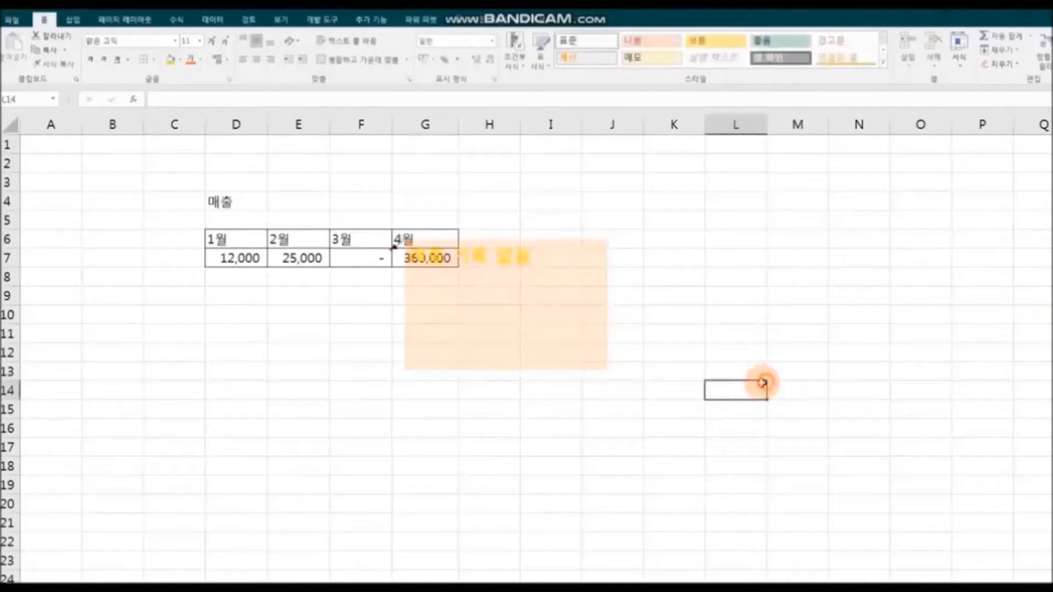
Delete the existing 매출 기록 없음 memo from the 3월 sales cell F7
click(369, 258)
right_click(369, 257)
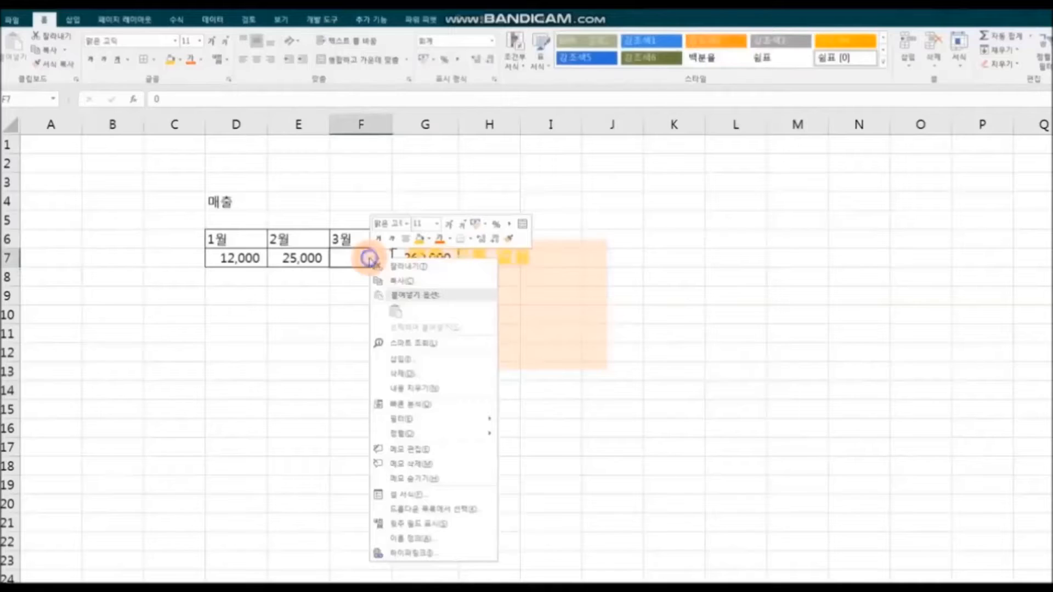
click(456, 462)
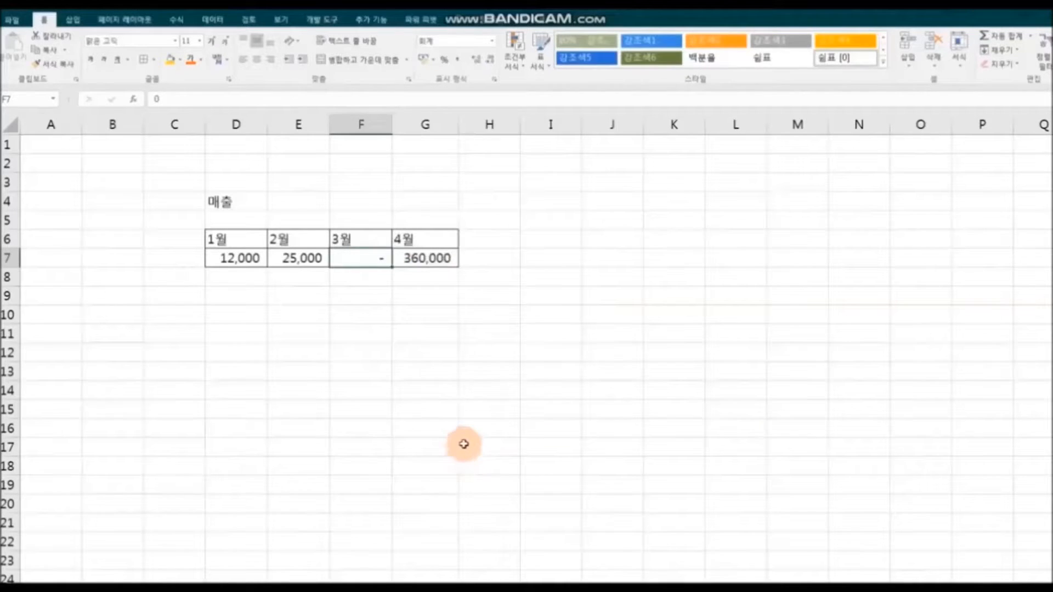
click(464, 445)
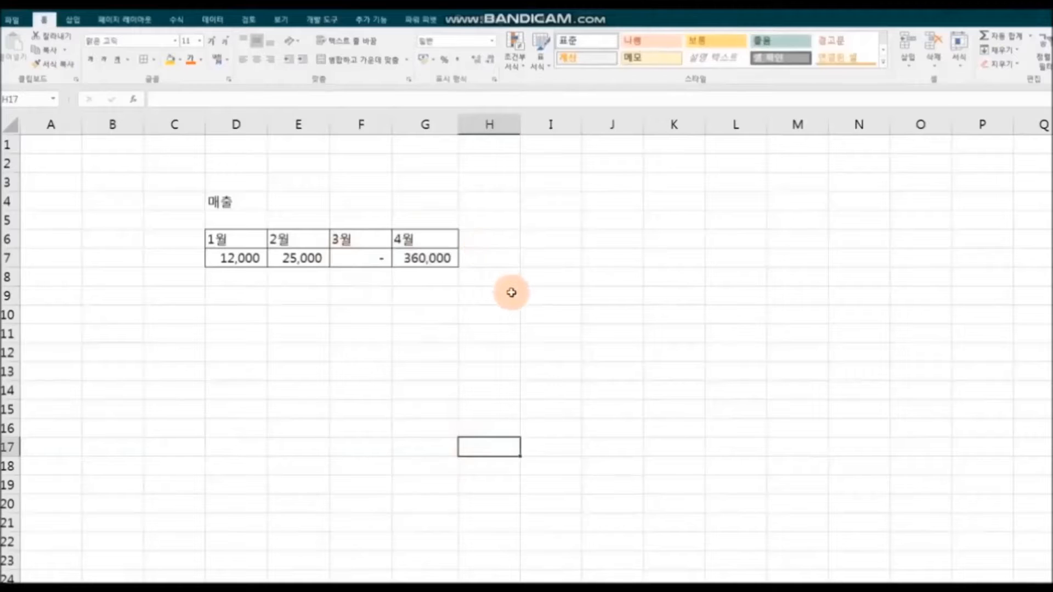
Insert a new memo on cell F7 and remove its default author text so the memo is blank
click(372, 261)
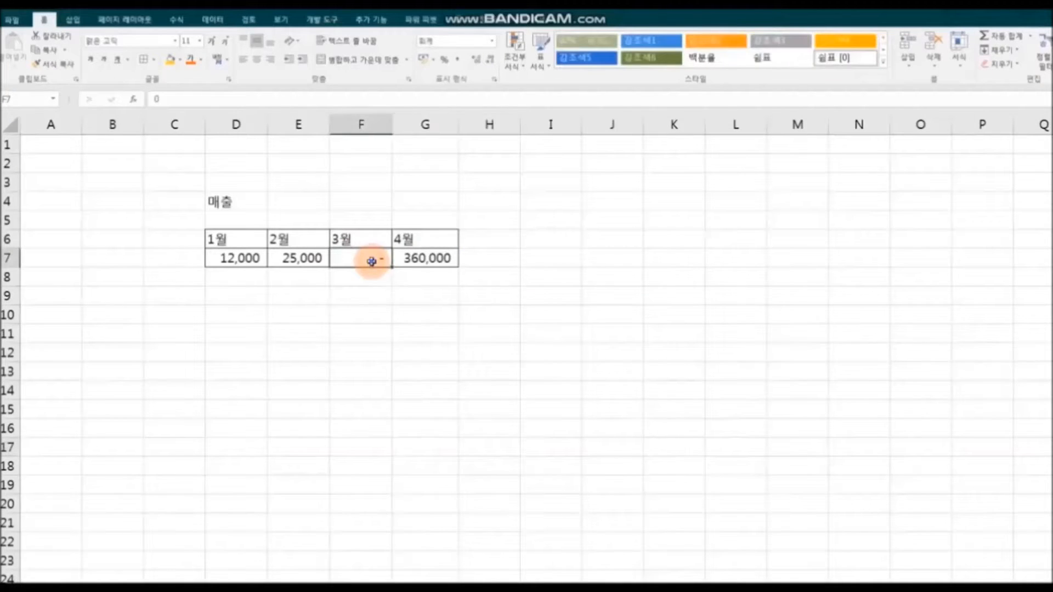
right_click(371, 261)
click(467, 454)
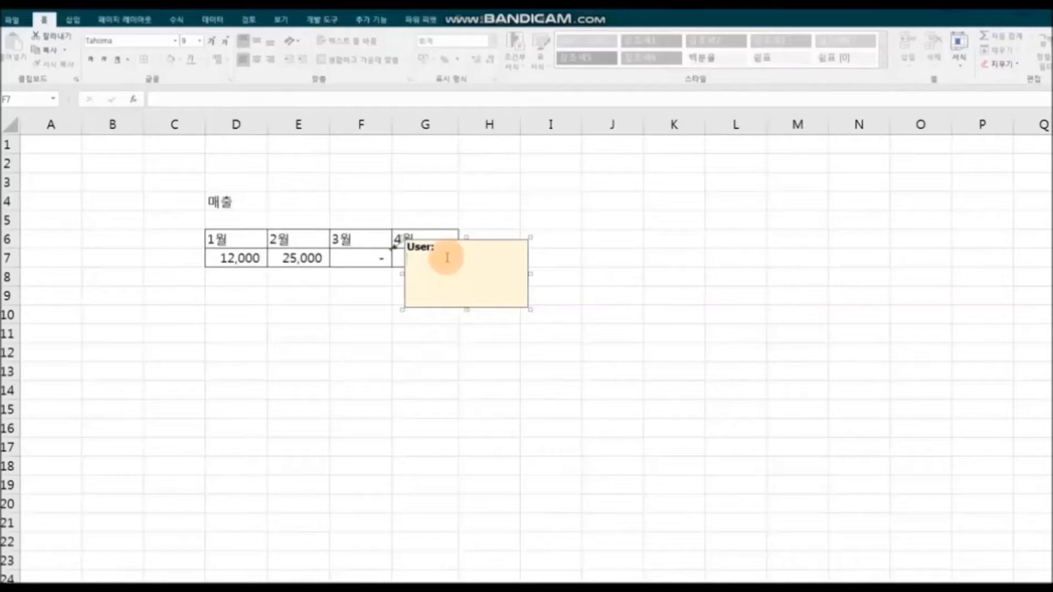
double_click(419, 246)
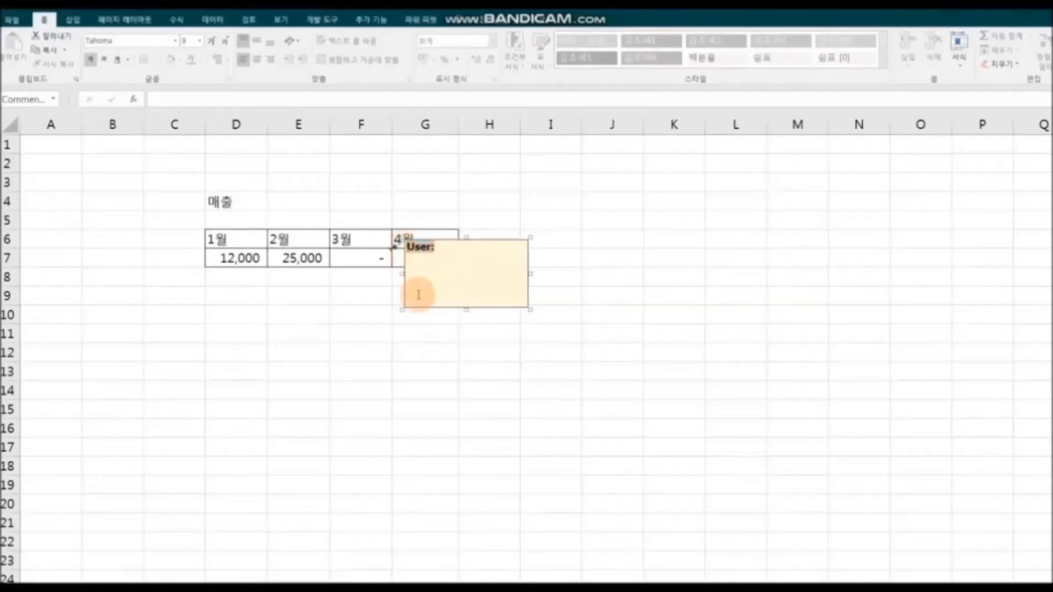
key(Delete)
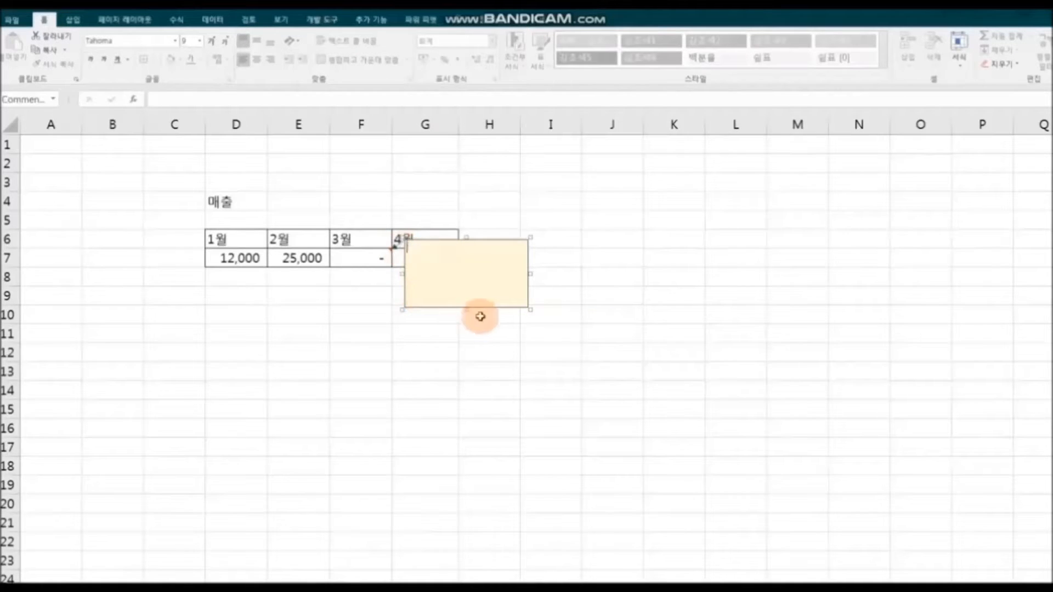
Open the picture fill effects for the F7 memo's background color in the memo formatting
right_click(528, 289)
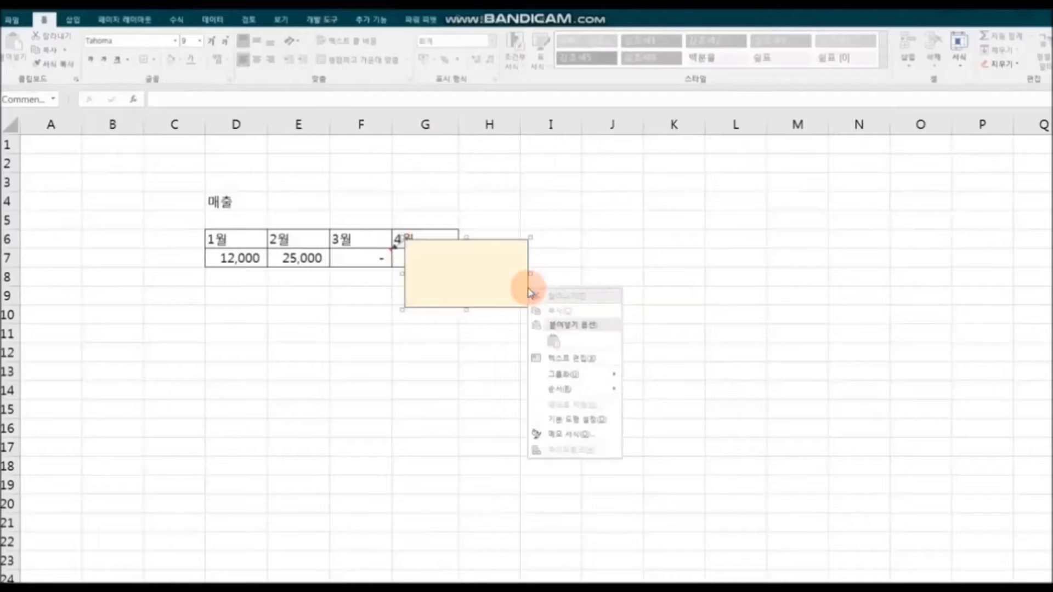
click(596, 440)
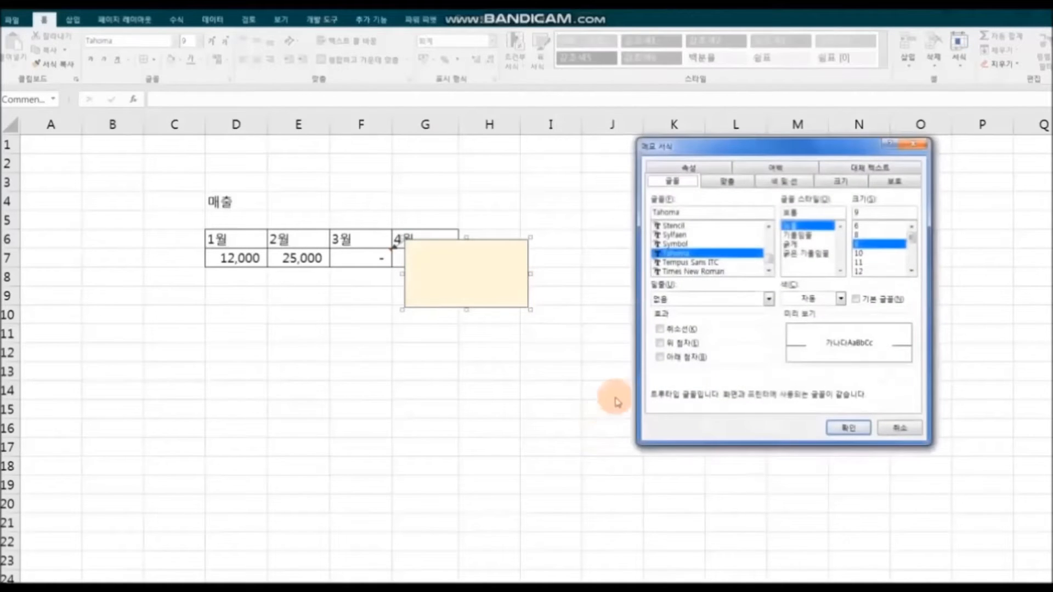
click(791, 185)
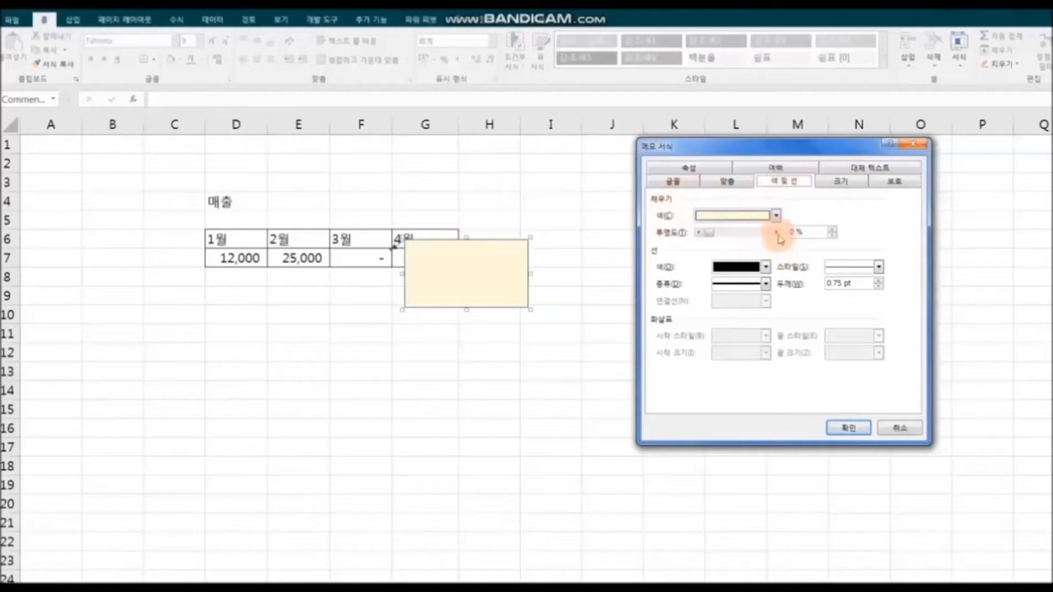
click(776, 216)
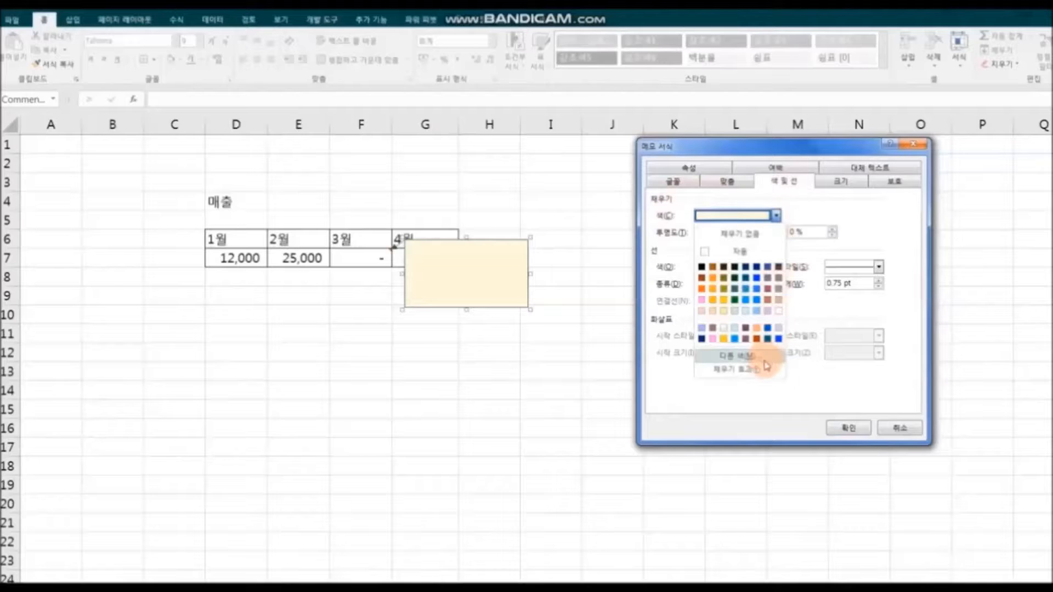
click(764, 370)
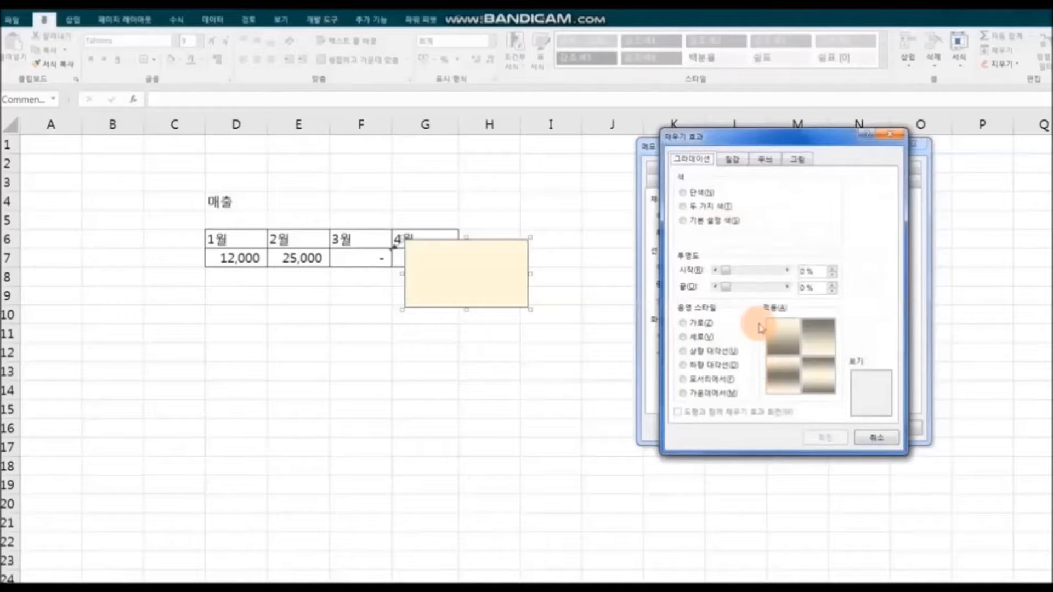
click(798, 160)
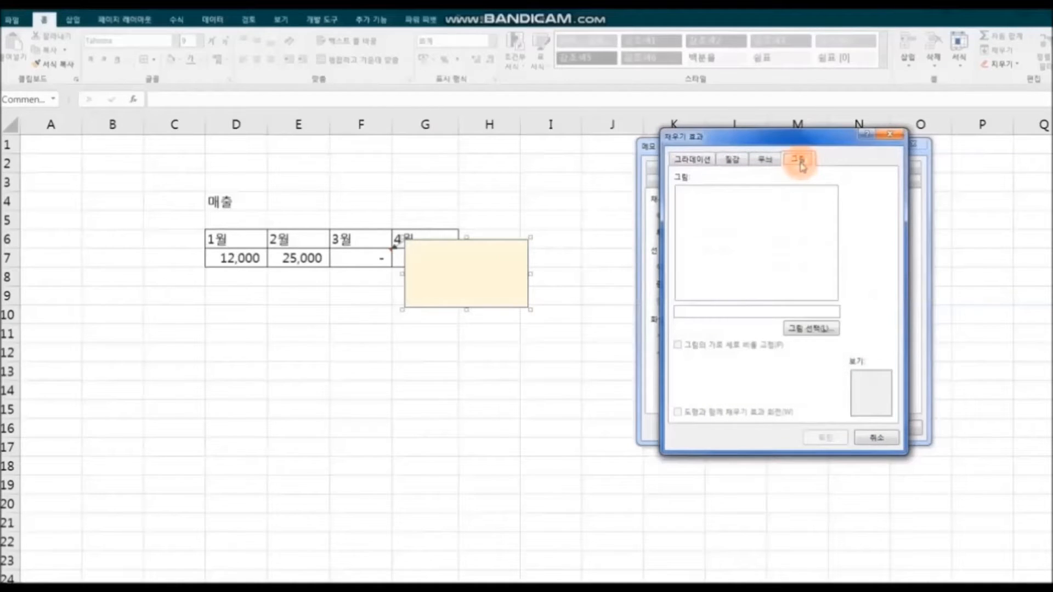
Fill the F7 memo with the picture 1 (2).jpg from the 새 폴더 folder on drive D, working offline, and apply the formatting
click(811, 328)
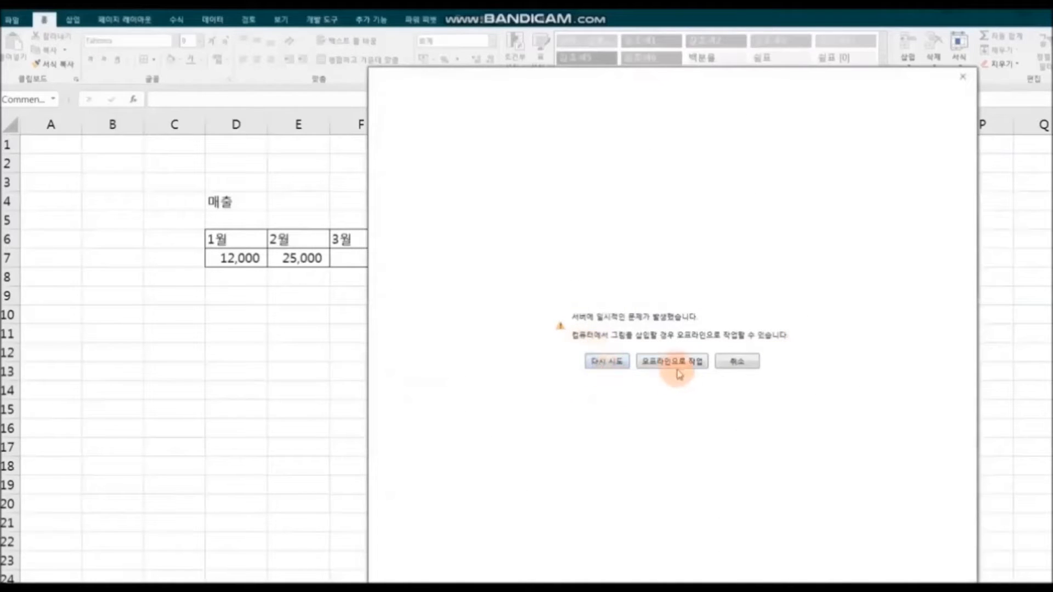
click(679, 363)
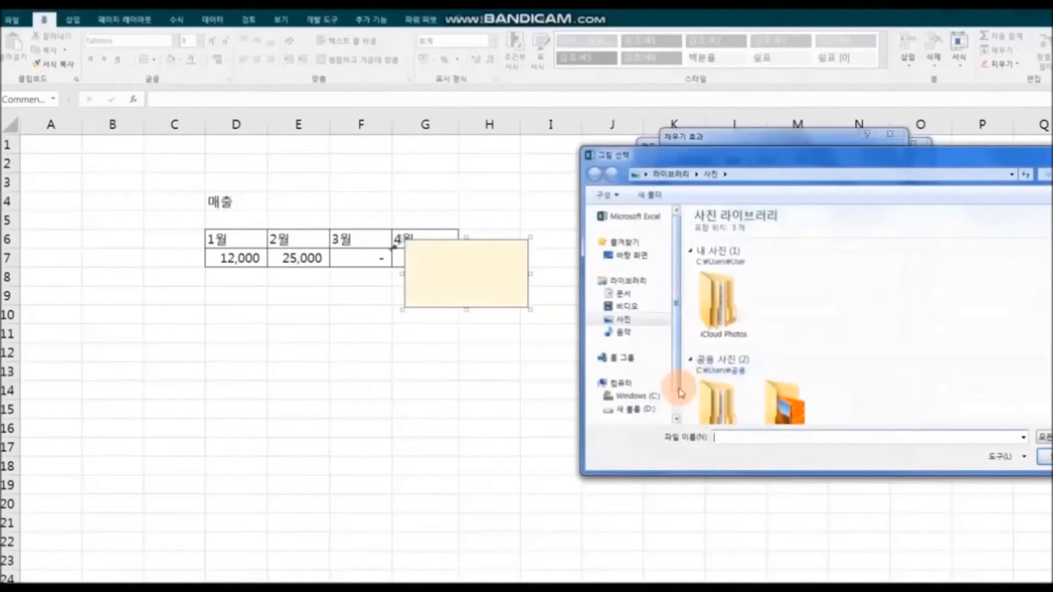
drag(788, 156, 746, 150)
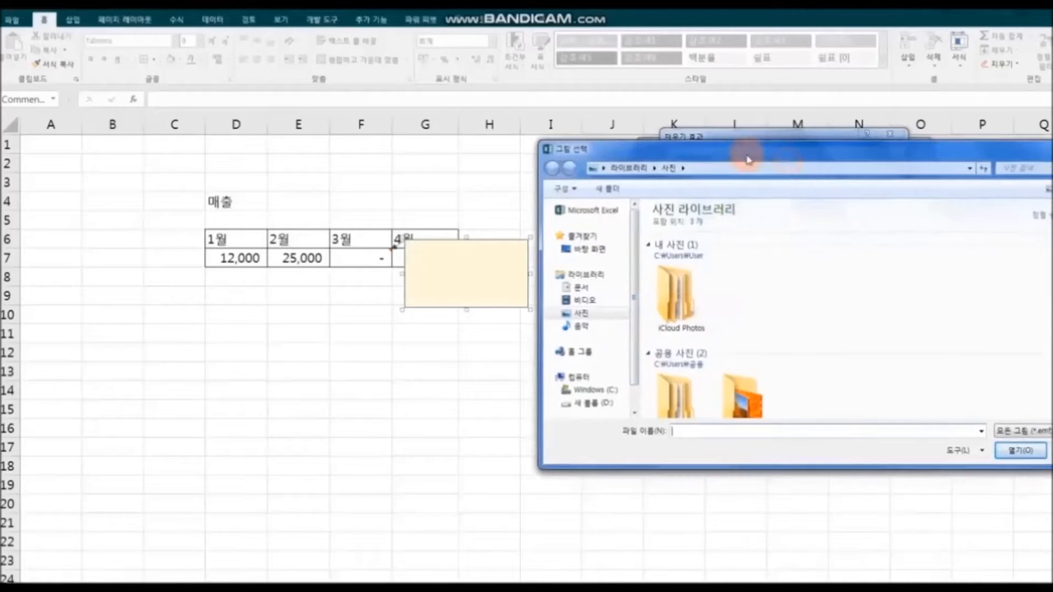
scroll(632, 312, down, 1)
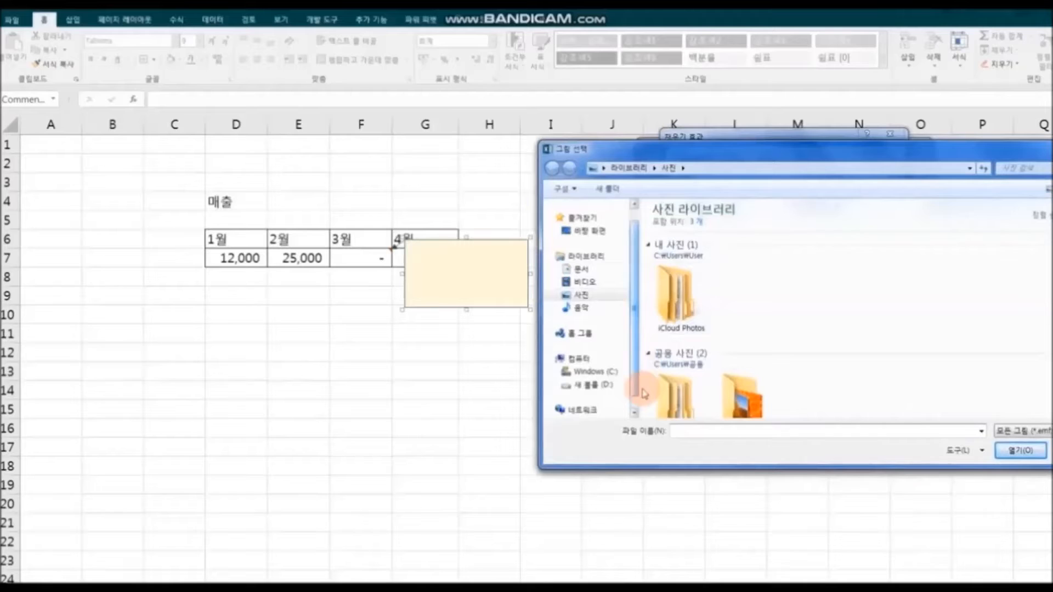
click(591, 385)
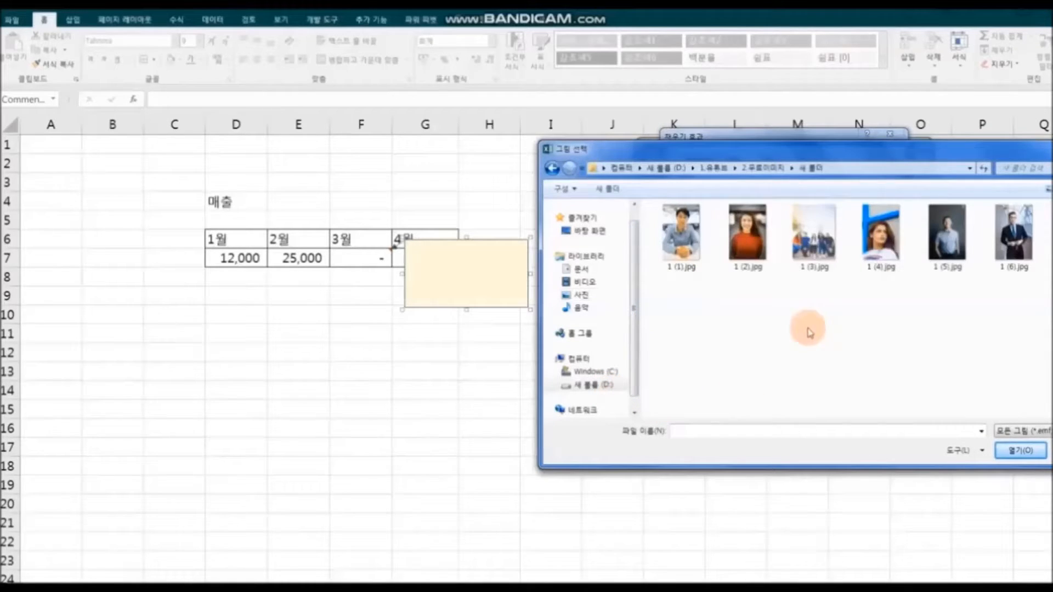
click(765, 255)
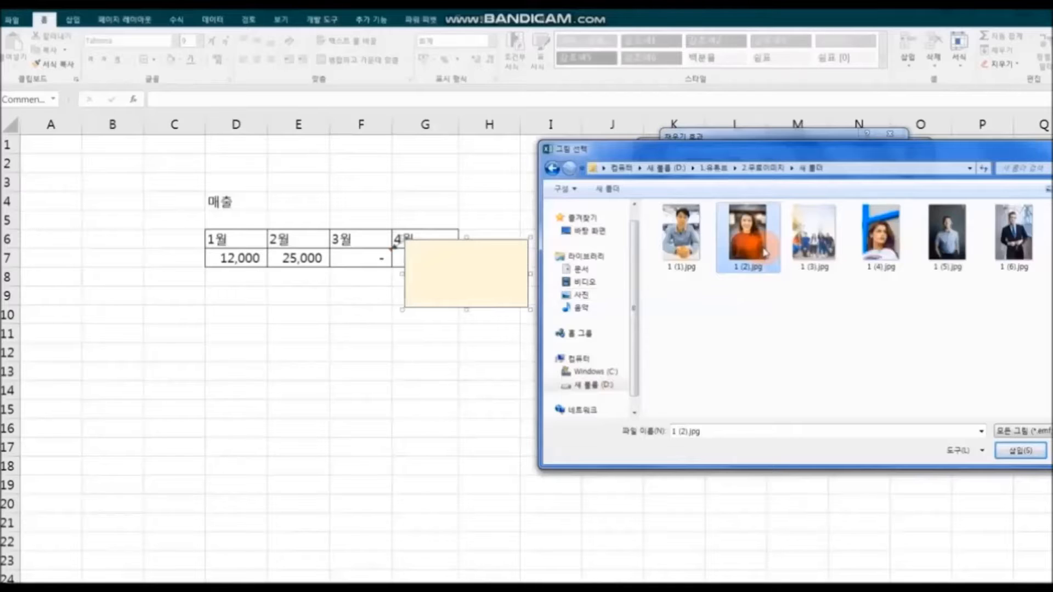
double_click(765, 254)
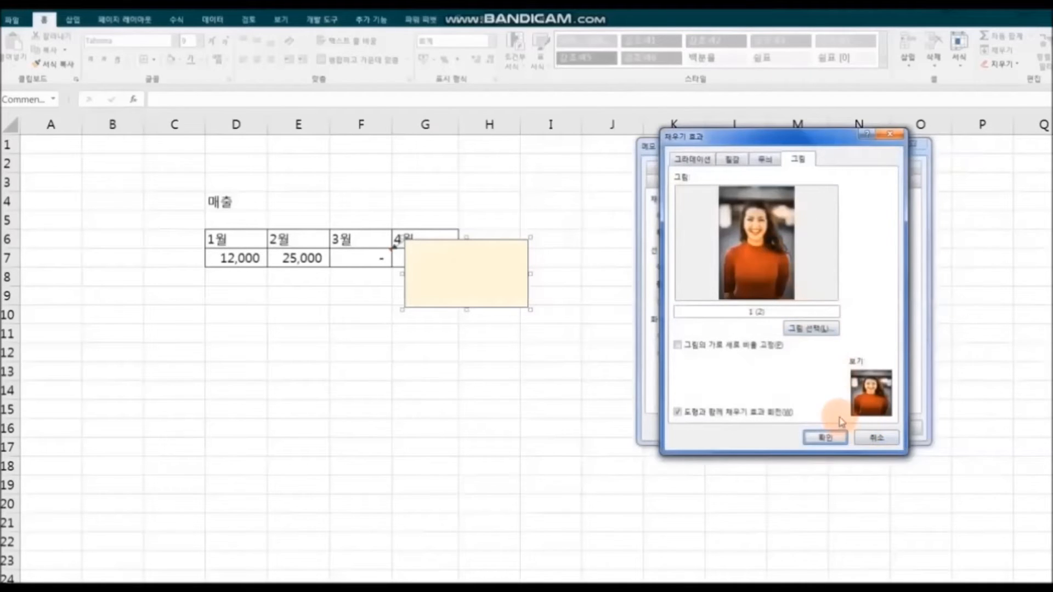
click(720, 354)
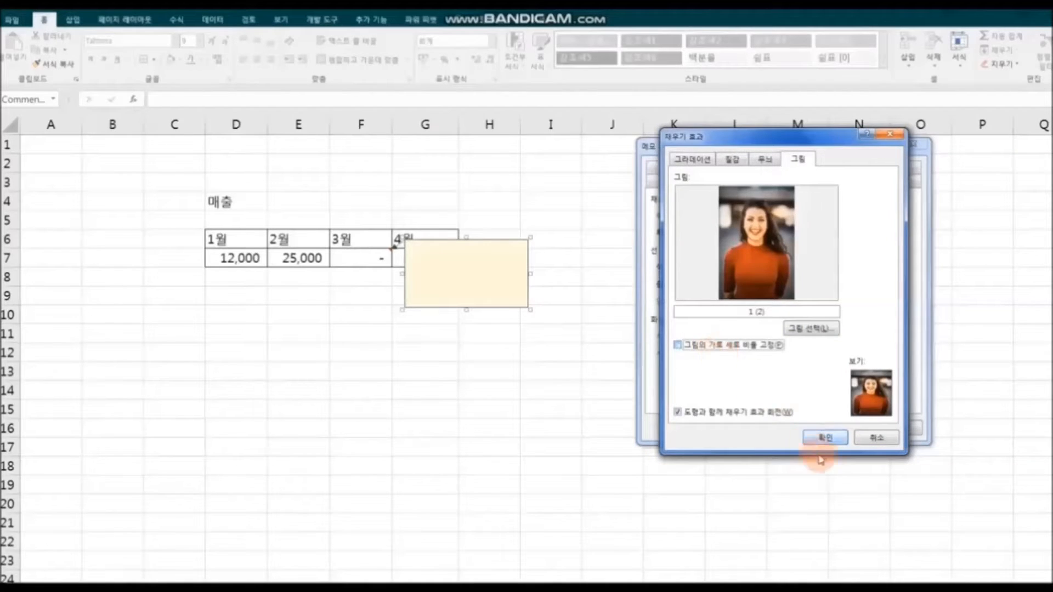
click(825, 437)
click(842, 433)
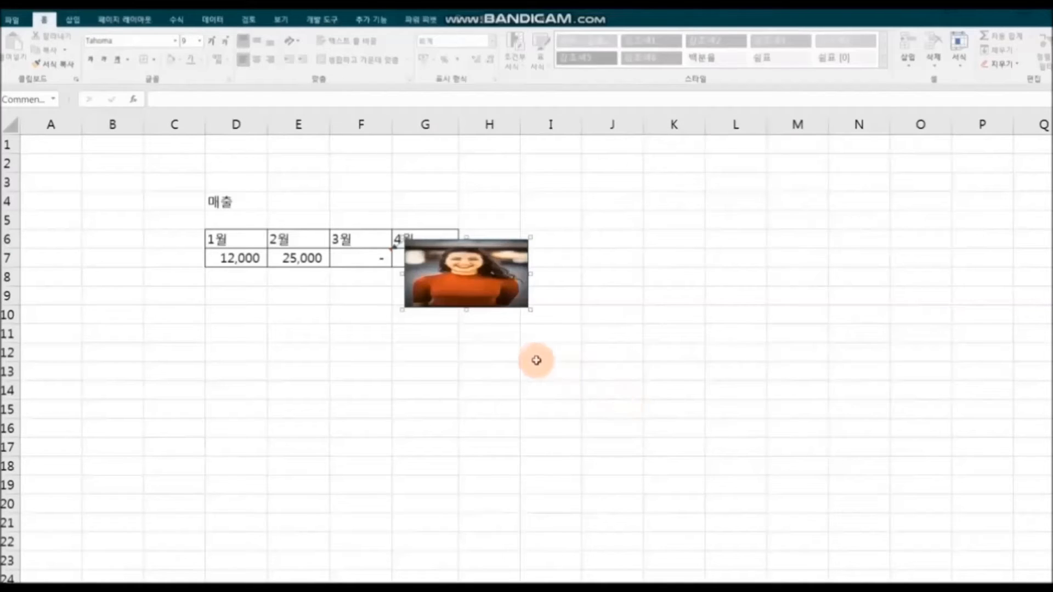
Resize the picture memo to portrait proportions spanning about rows 6 to 13 across columns G and H, and leave the memo
drag(466, 312, 467, 404)
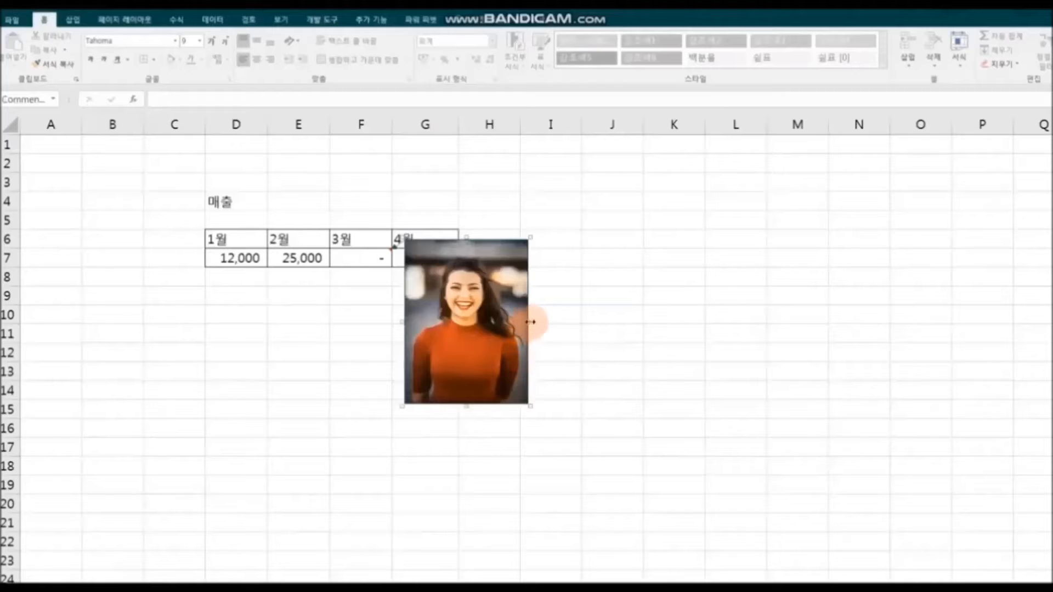
drag(531, 322, 514, 322)
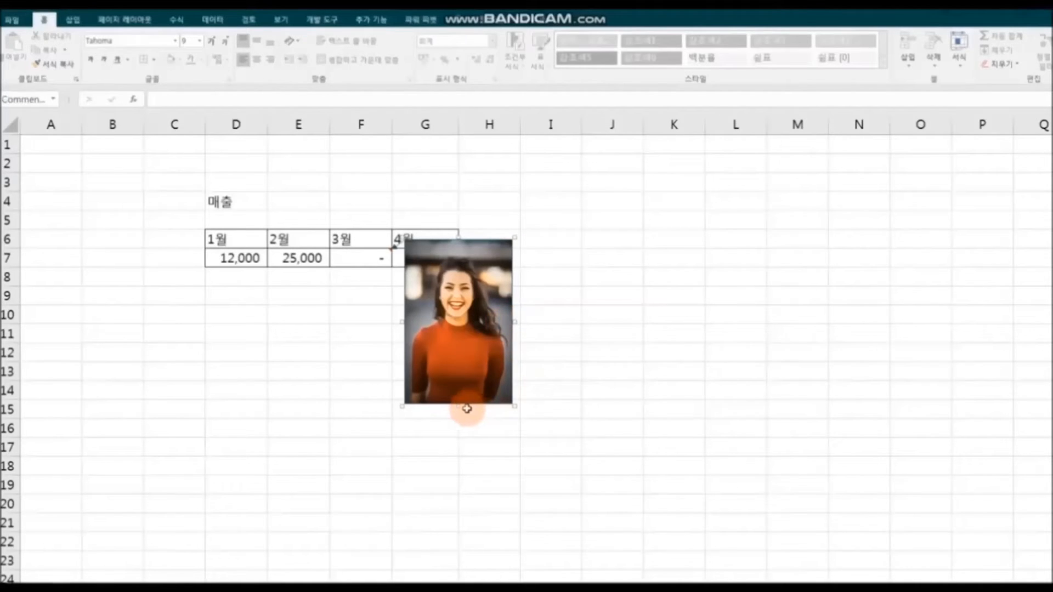
drag(456, 406, 473, 382)
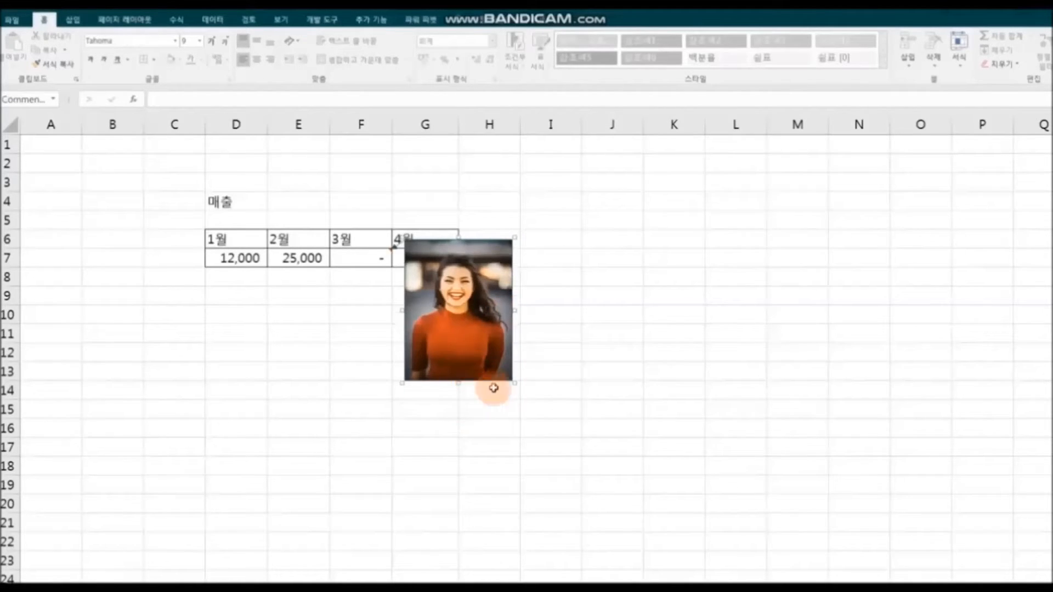
click(639, 373)
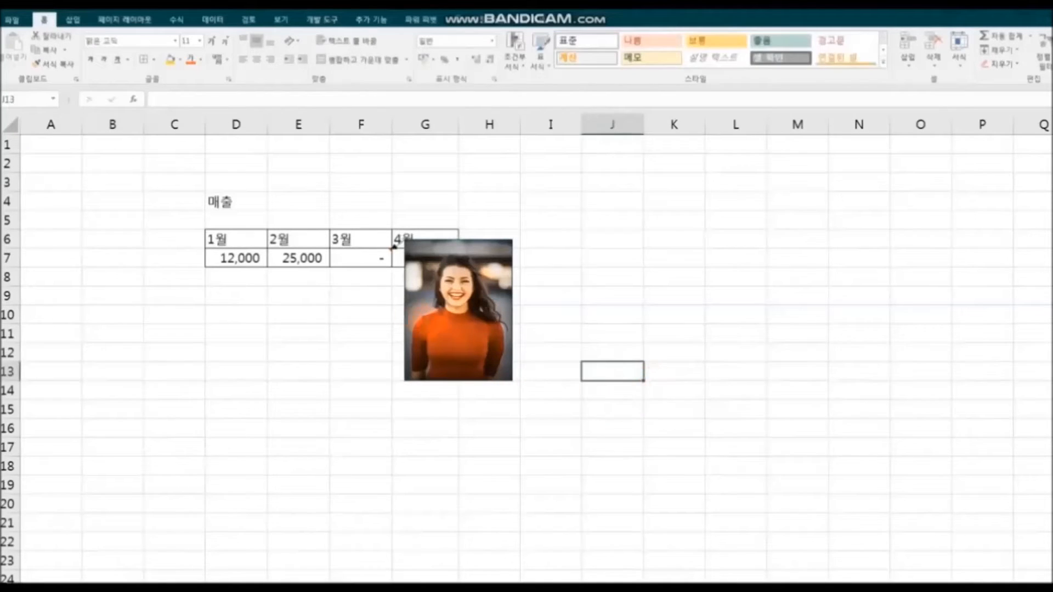
Hide the picture memo of cell F7 and preview it from the cell
click(363, 260)
right_click(364, 259)
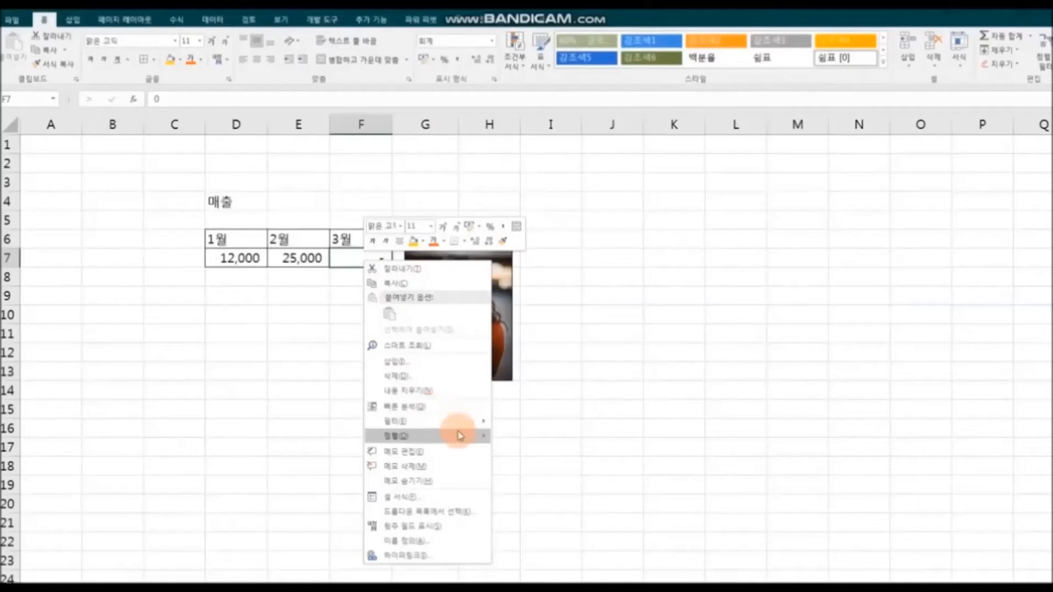
click(474, 481)
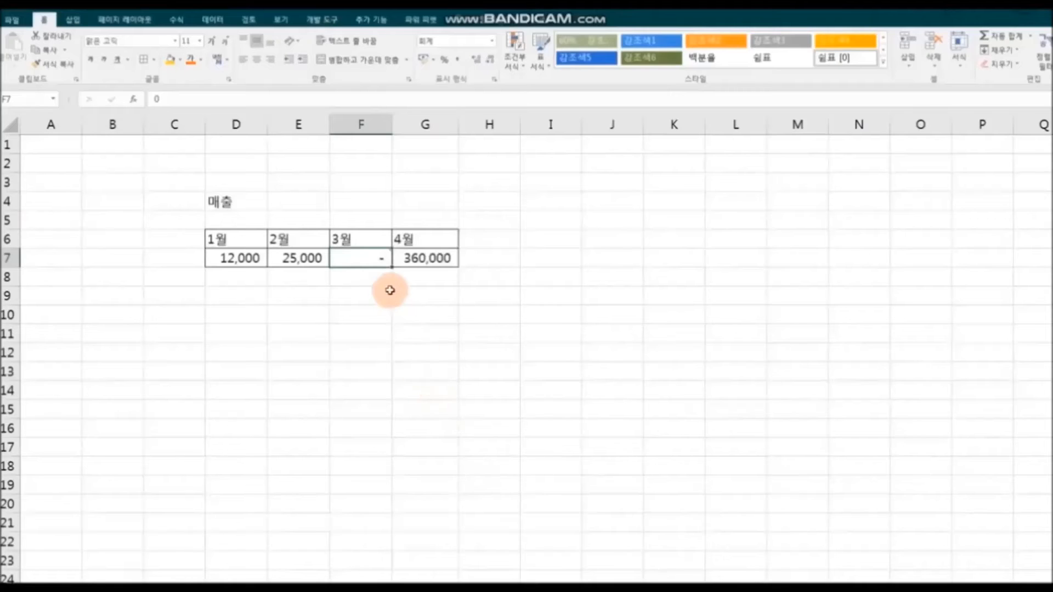
mouse_move(385, 261)
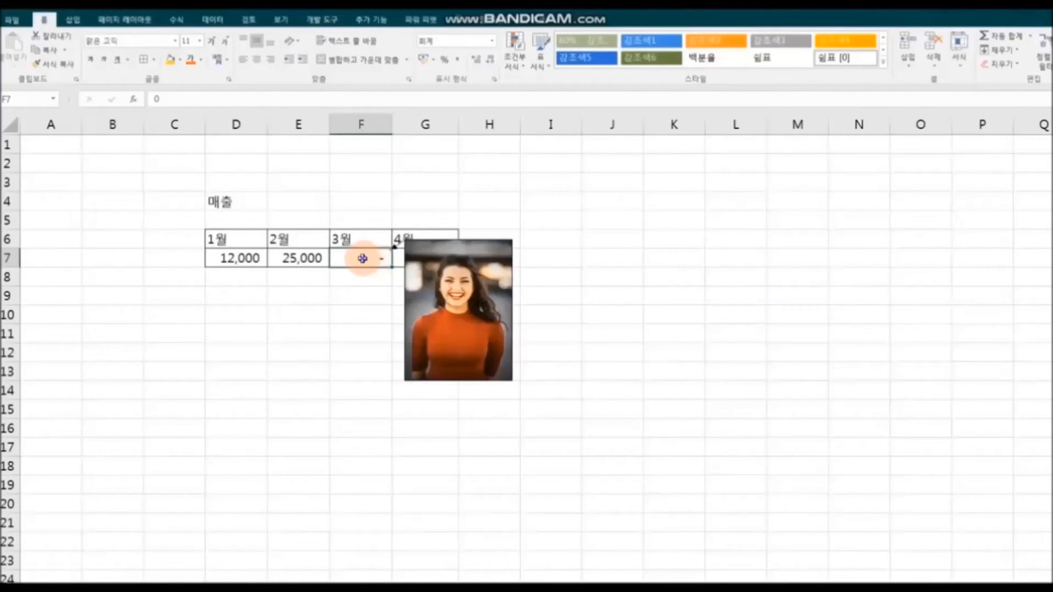
Delete the picture memo from cell F7 and leave the cell
right_click(374, 258)
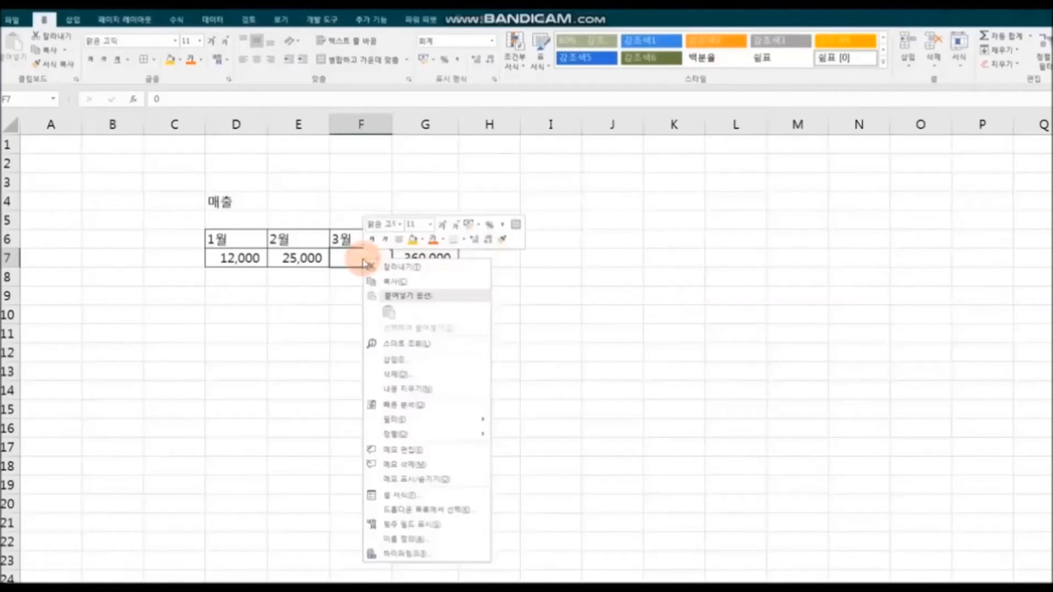
click(454, 465)
click(611, 428)
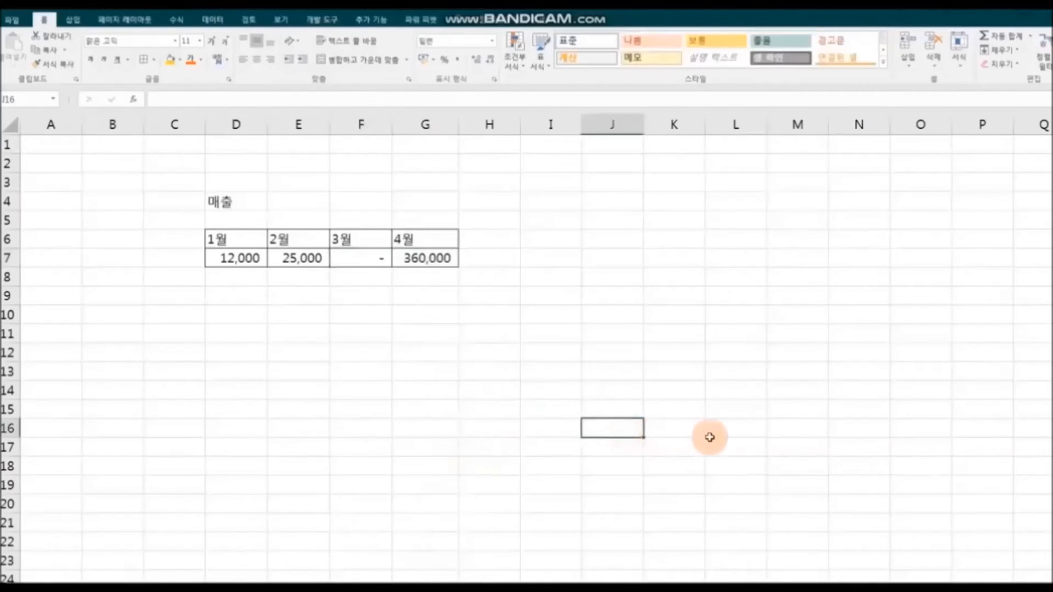